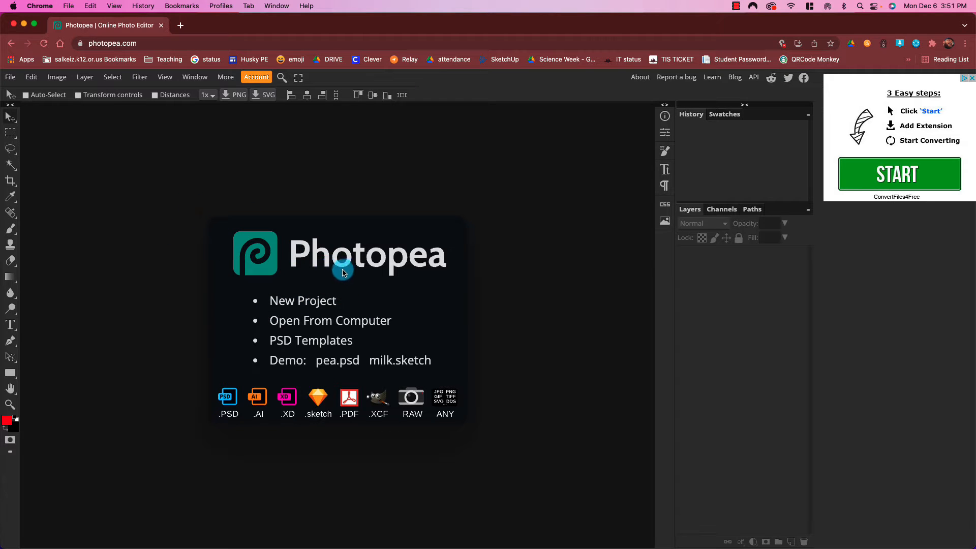
# - Start a new project and name it "Name Project"
pyautogui.click(311, 302)
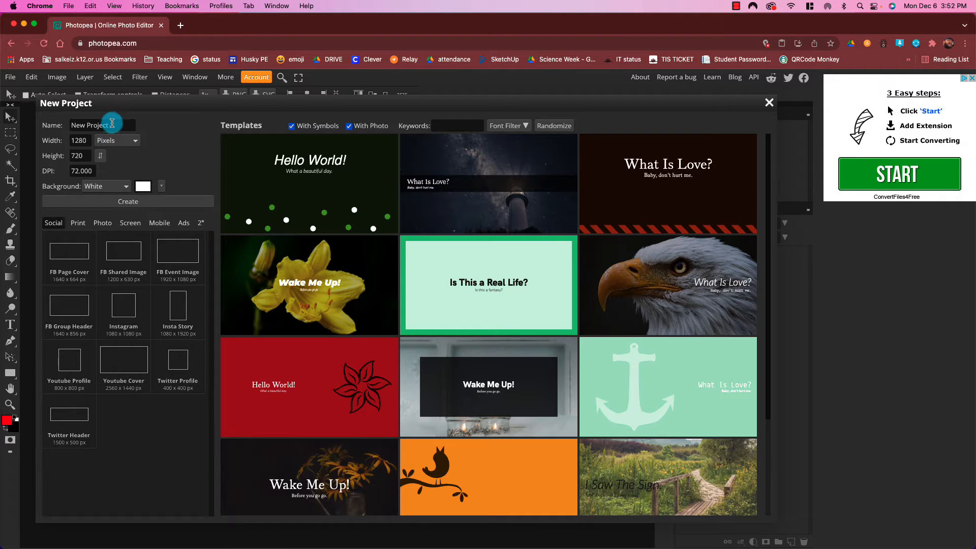
pyautogui.doubleClick(110, 123)
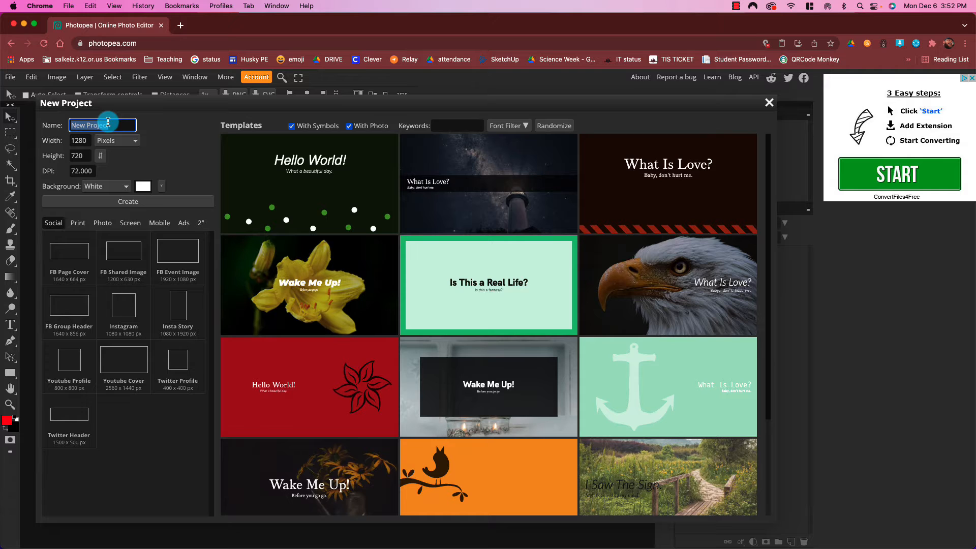
pyautogui.write('Na')
pyautogui.press('BackSpace')
pyautogui.press('BackSpace')
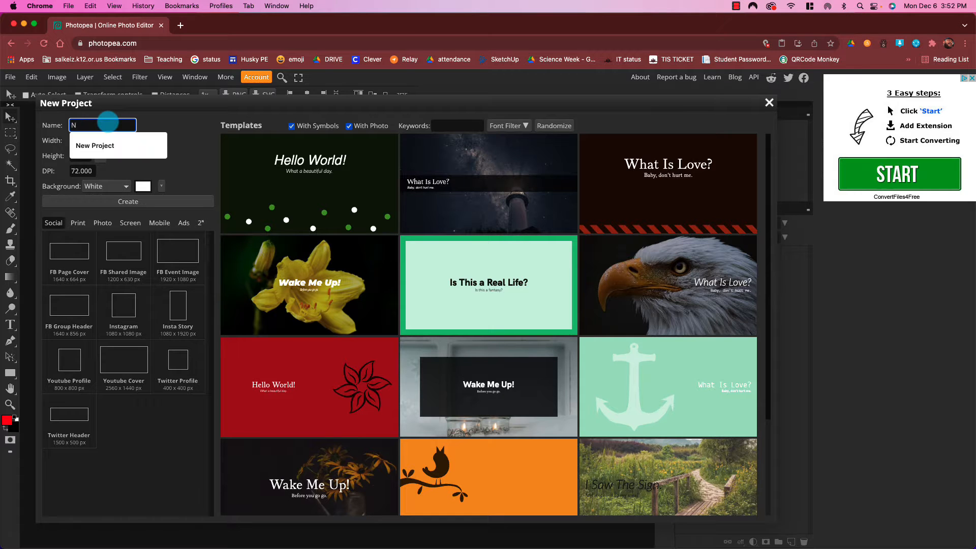
pyautogui.write('Name Project')
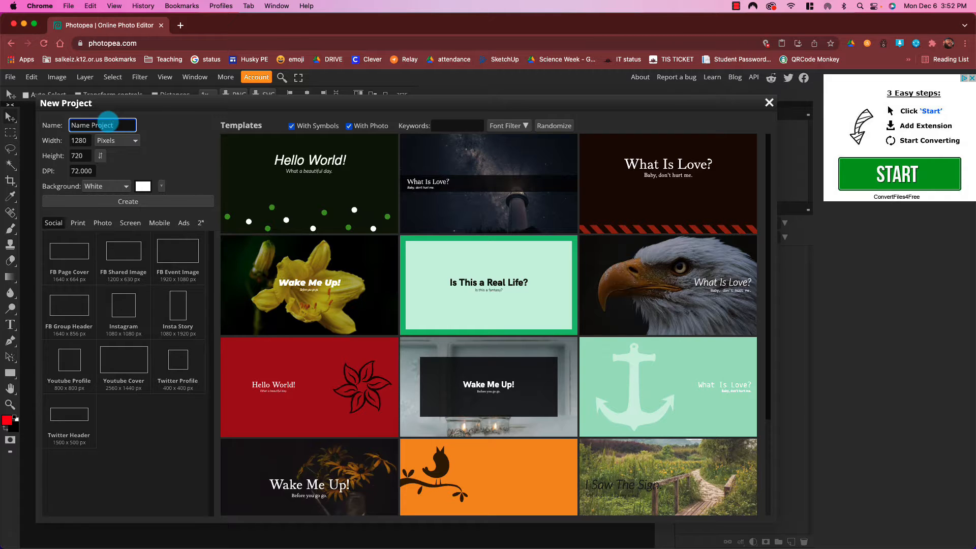
# - Set the project's dimensions to 6 inches wide by 4 inches high
pyautogui.click(126, 139)
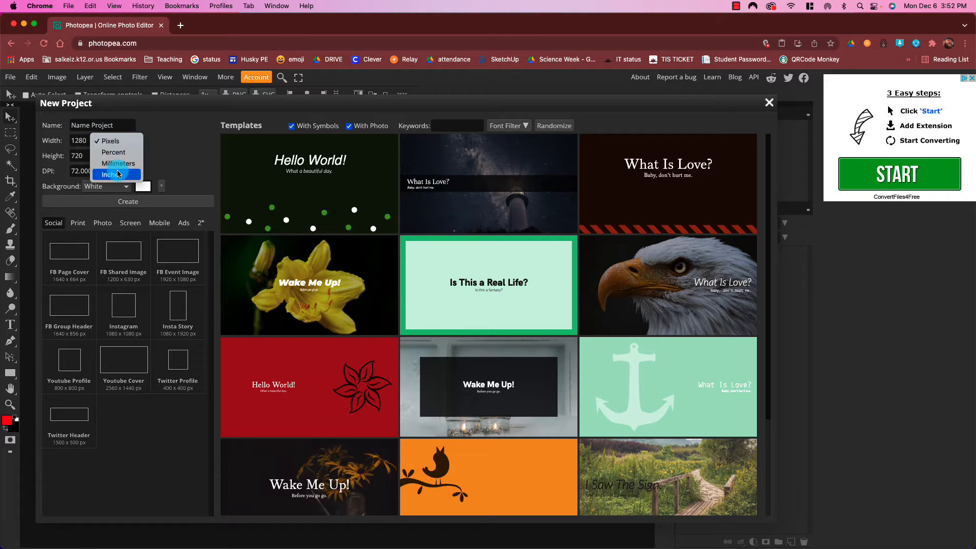
pyautogui.click(118, 174)
pyautogui.click(82, 141)
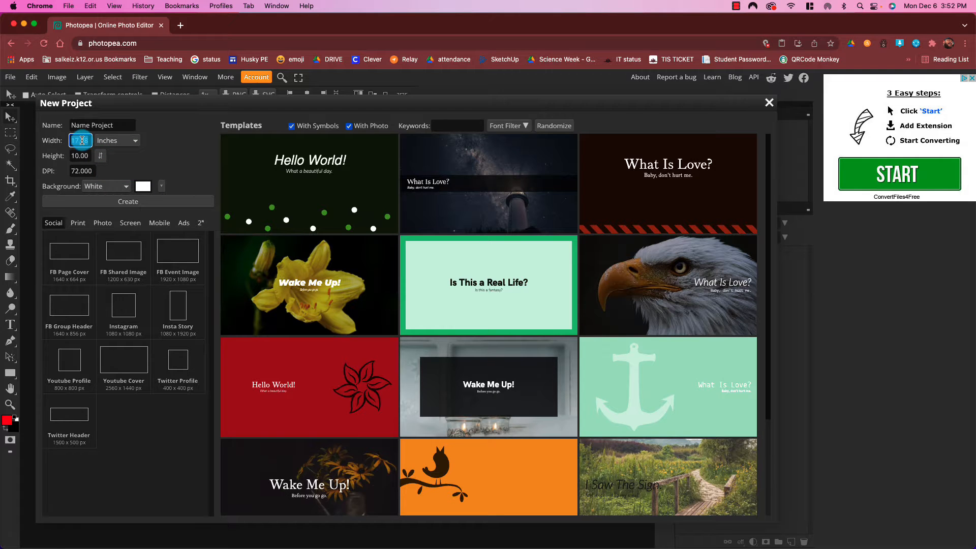
pyautogui.press('Tab')
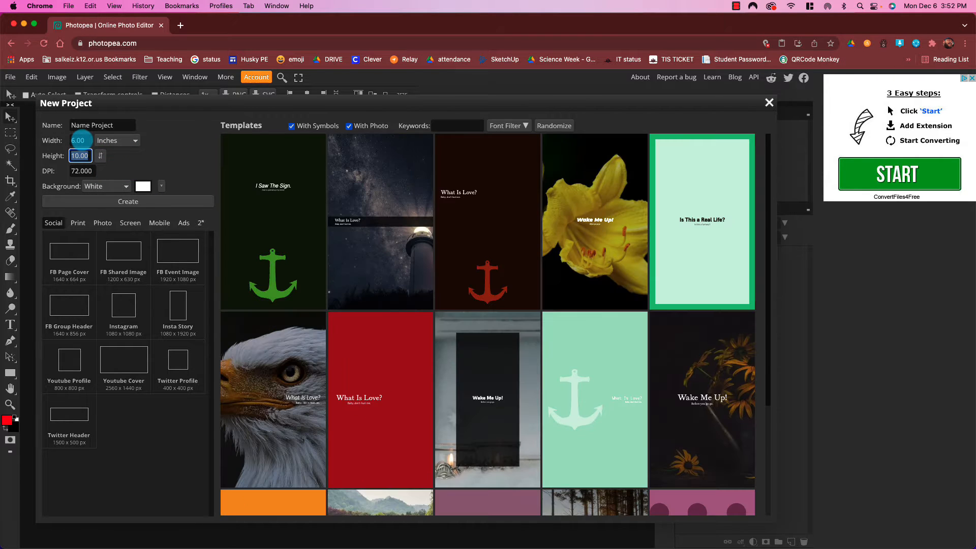
pyautogui.write('4')
pyautogui.press('Tab')
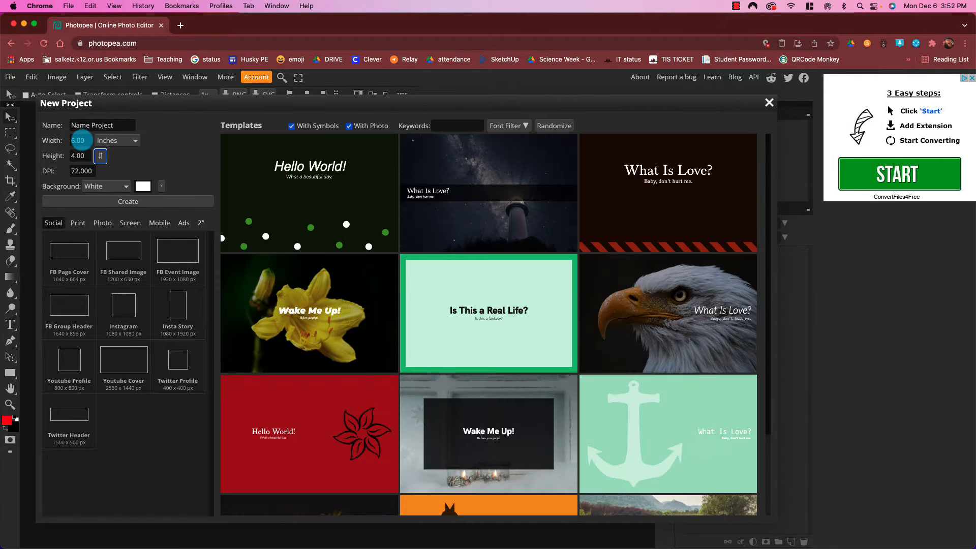
# - Set the resolution to 150 DPI with a transparent background and create the project
pyautogui.click(80, 171)
pyautogui.write('150')
pyautogui.click(107, 187)
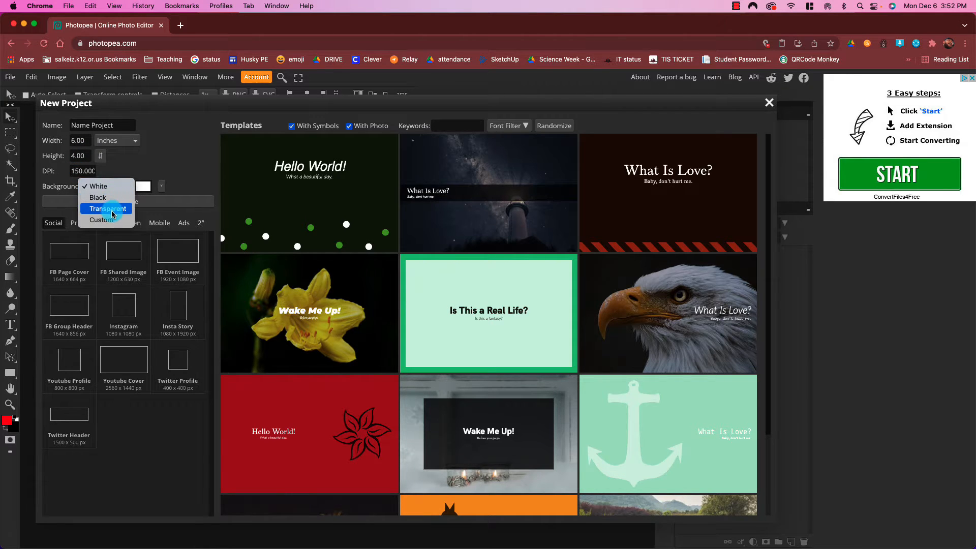
pyautogui.click(113, 210)
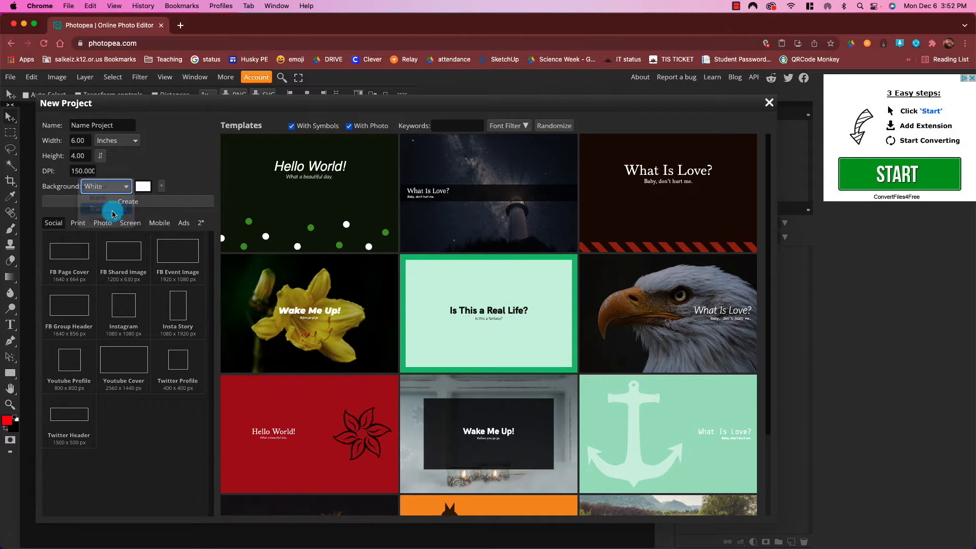
pyautogui.click(159, 202)
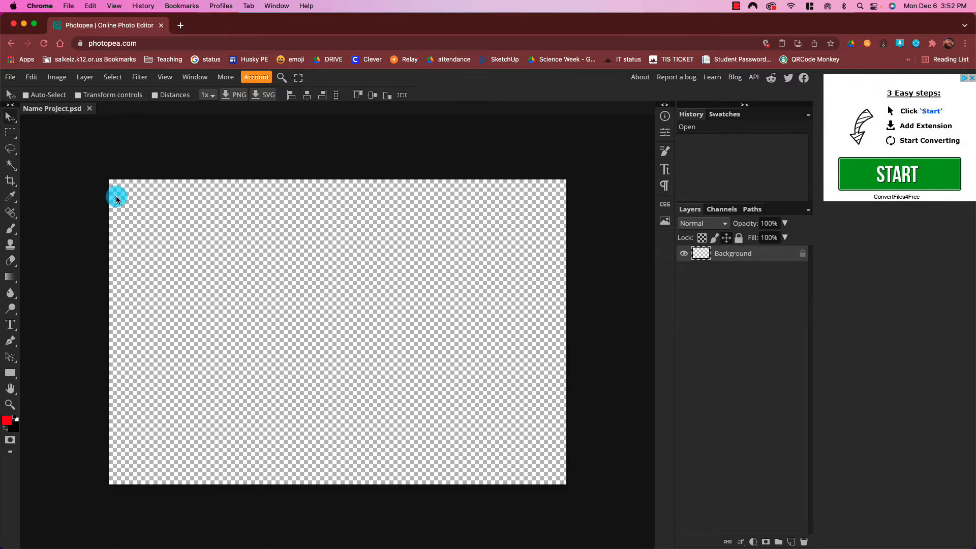
# - Open the "mountain range" and "pattern 4" images together from the 01 - LESSON FOLDER
pyautogui.click(57, 80)
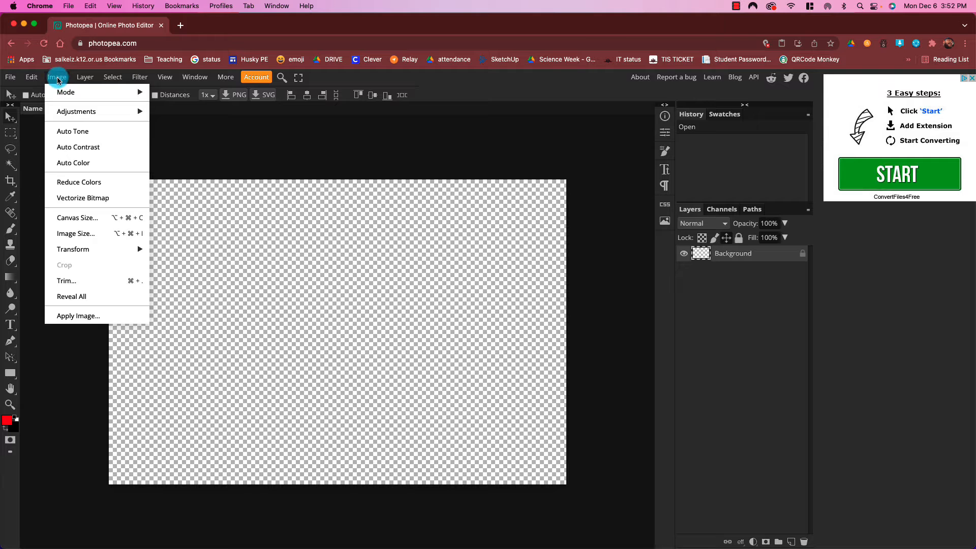
pyautogui.moveTo(10, 77)
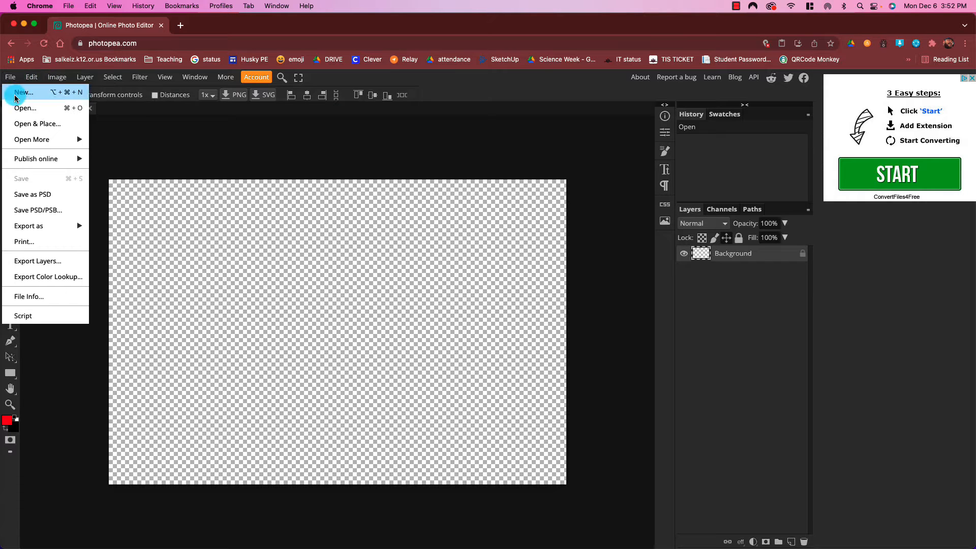
pyautogui.click(18, 108)
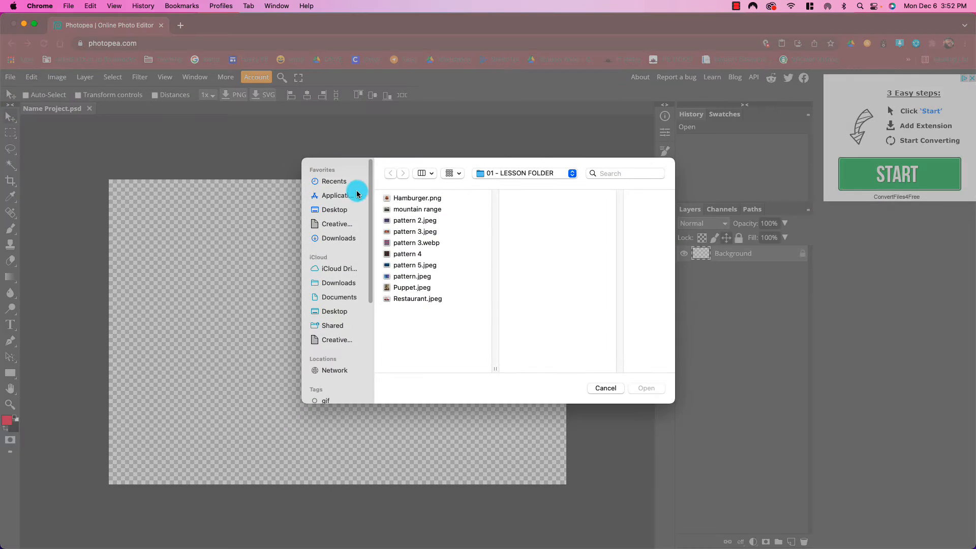
pyautogui.click(400, 211)
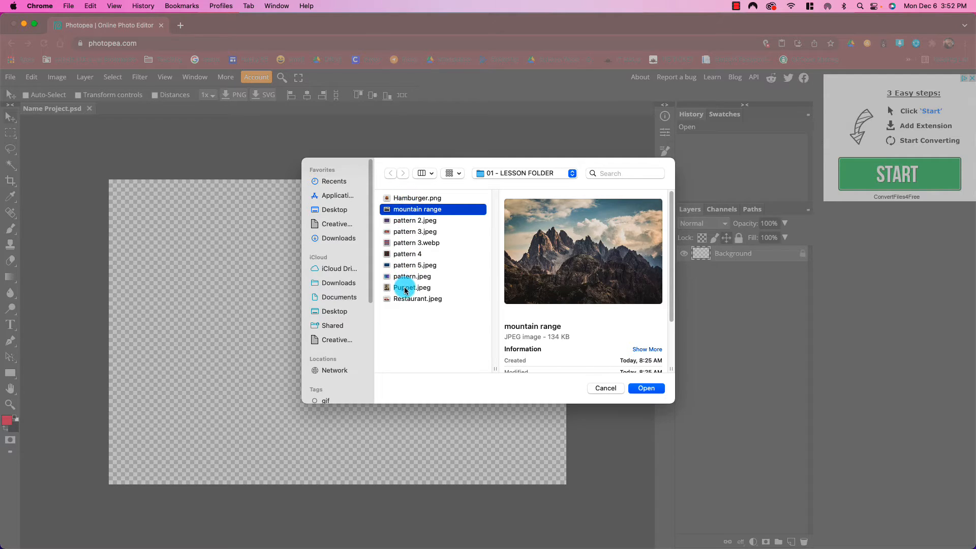
pyautogui.keyDown('super'); pyautogui.click(403, 243); pyautogui.keyUp('super')
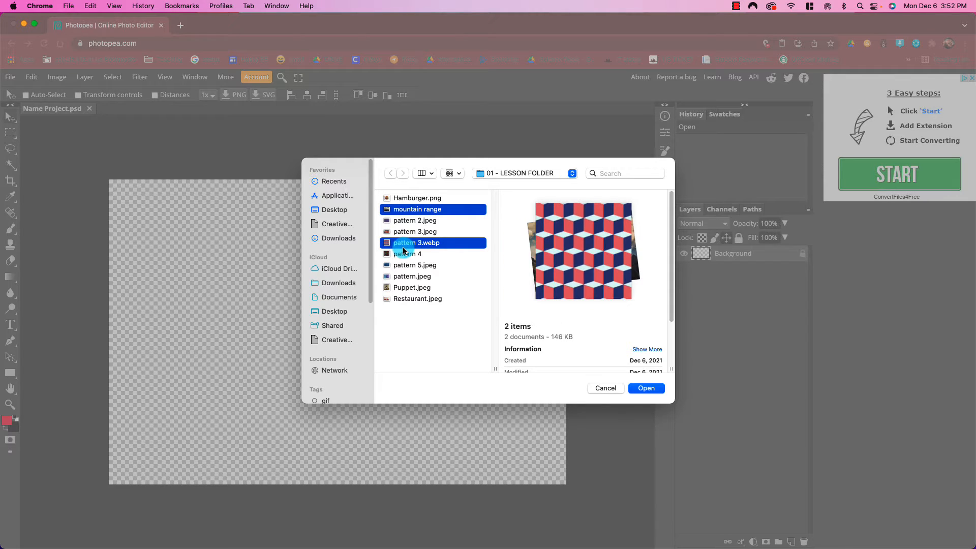
pyautogui.keyDown('super'); pyautogui.click(402, 244); pyautogui.keyUp('super')
pyautogui.keyDown('super'); pyautogui.click(406, 256); pyautogui.keyUp('super')
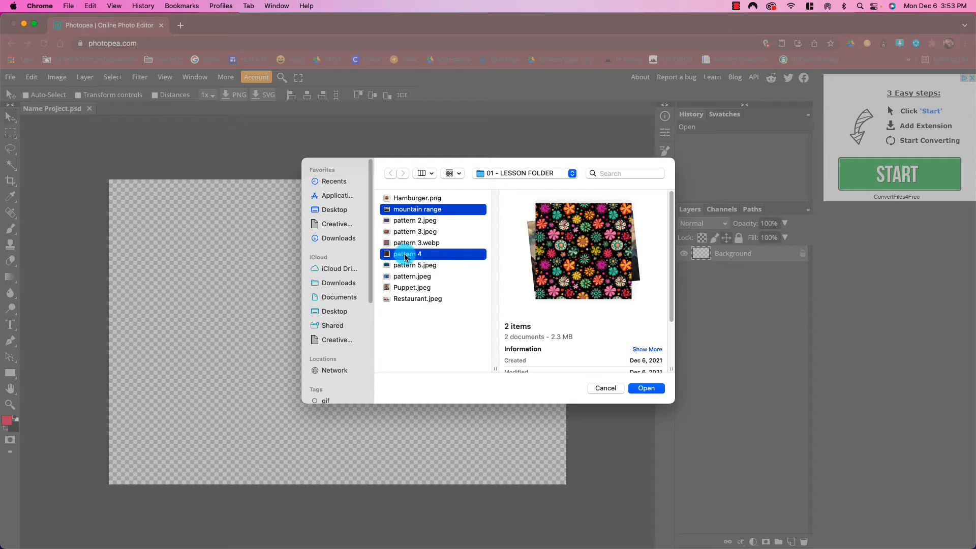
pyautogui.click(646, 388)
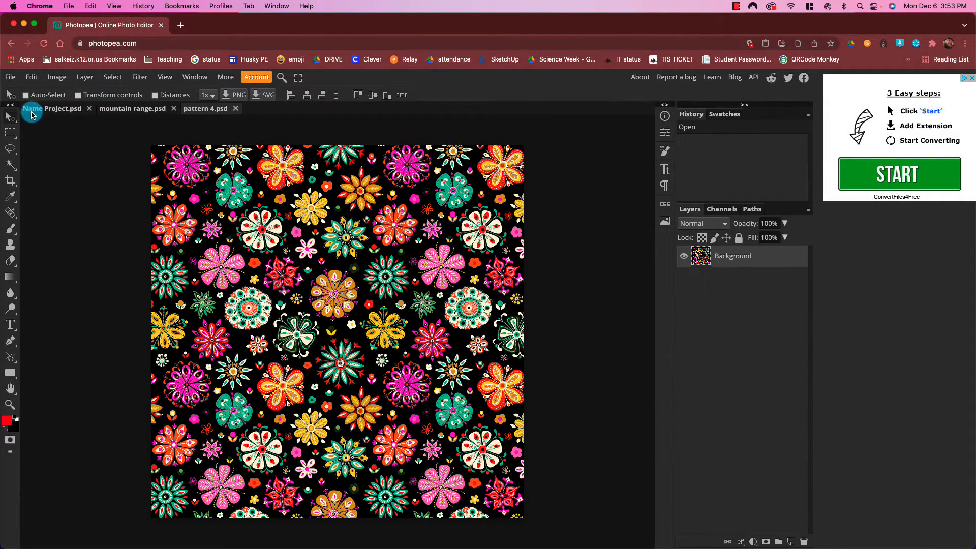
pyautogui.click(57, 109)
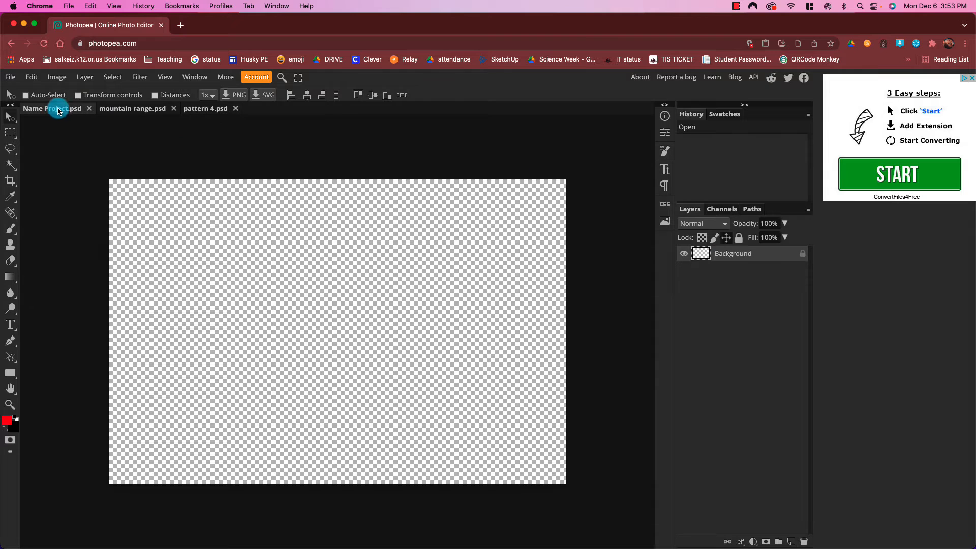
pyautogui.click(131, 109)
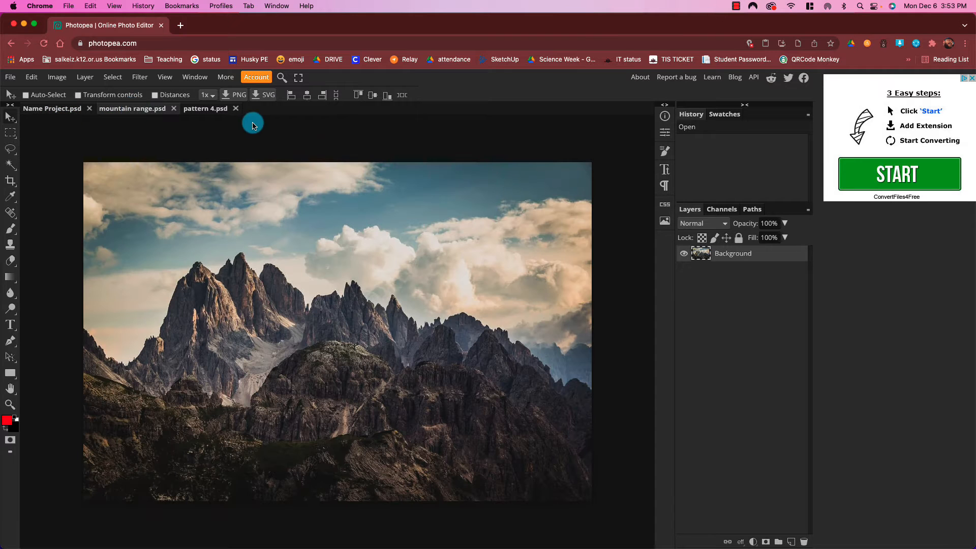
pyautogui.click(206, 110)
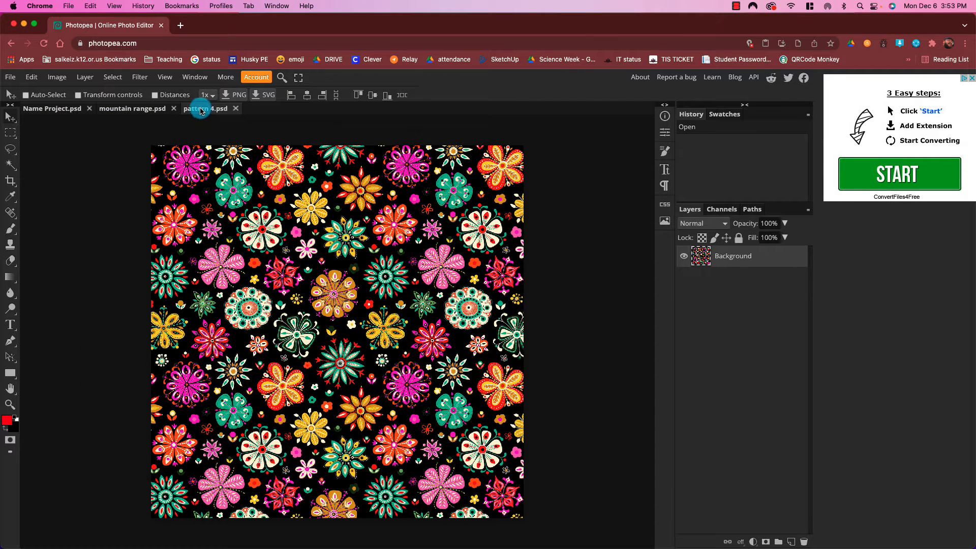
pyautogui.click(135, 109)
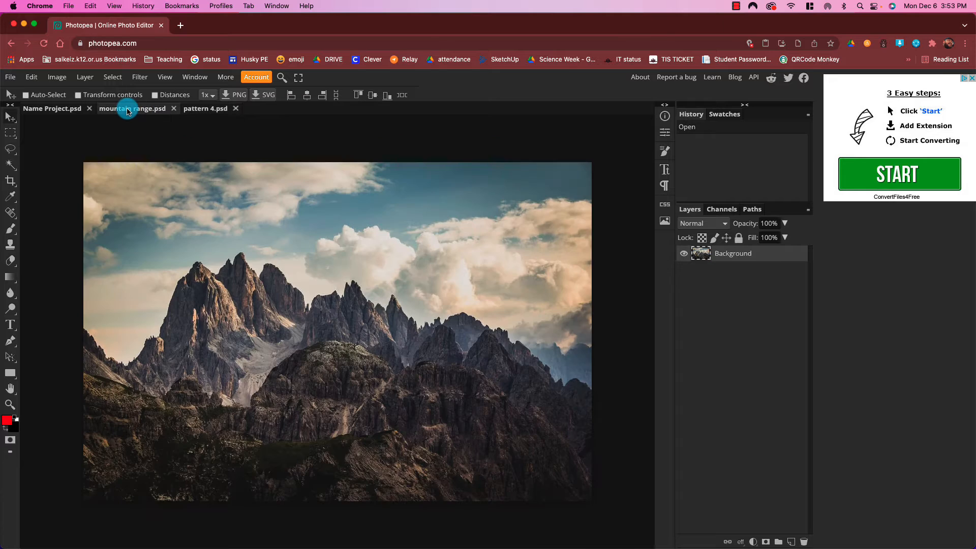
pyautogui.click(42, 110)
# - Copy the mountain range image into the Name Project document as a new layer
pyautogui.click(131, 108)
pyautogui.click(72, 108)
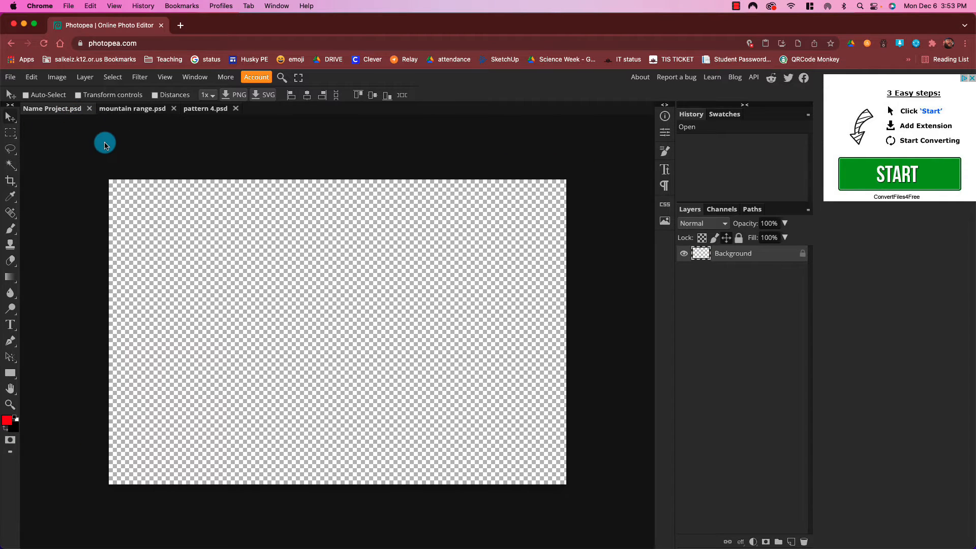
pyautogui.moveTo(106, 143); pyautogui.dragTo(107, 143)
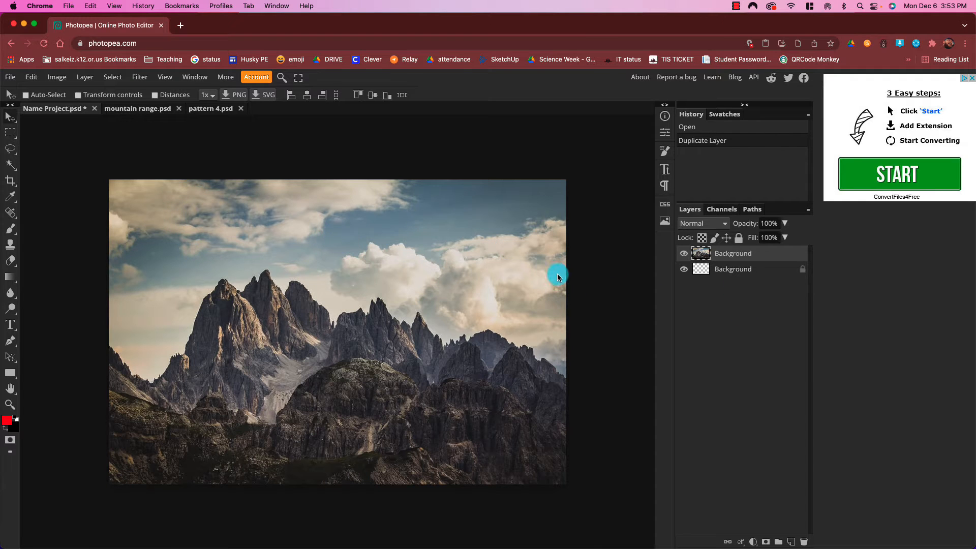
# - Close the mountain range document and return to the Name Project document
pyautogui.click(137, 113)
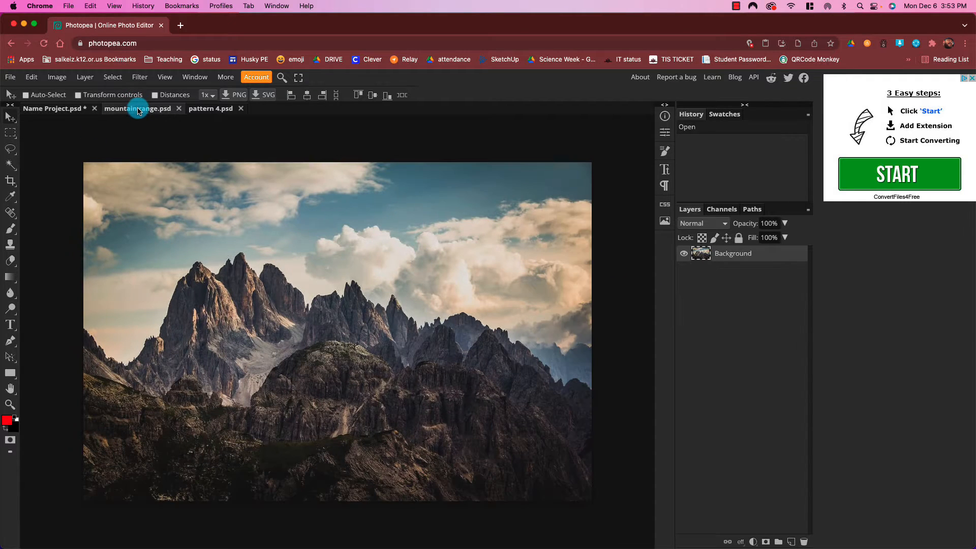
pyautogui.click(178, 108)
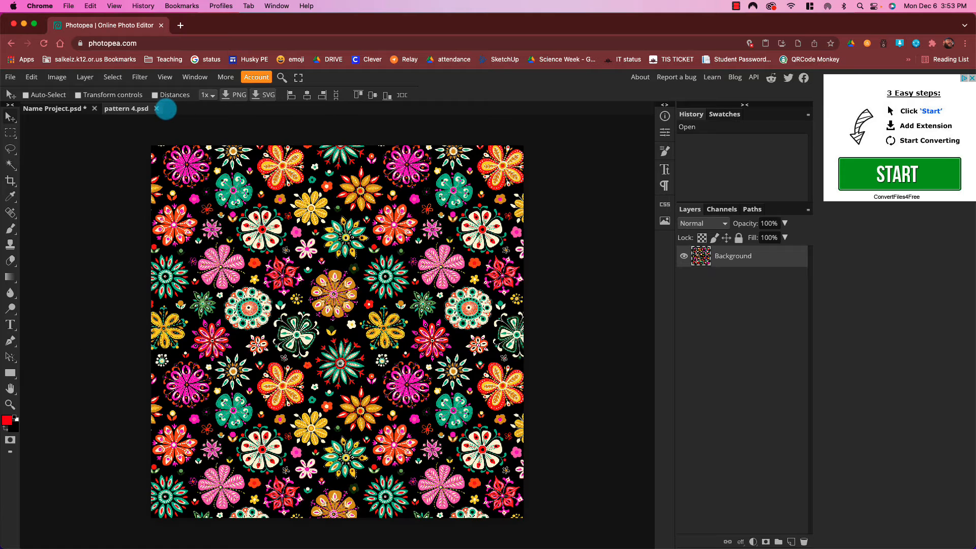
pyautogui.click(54, 116)
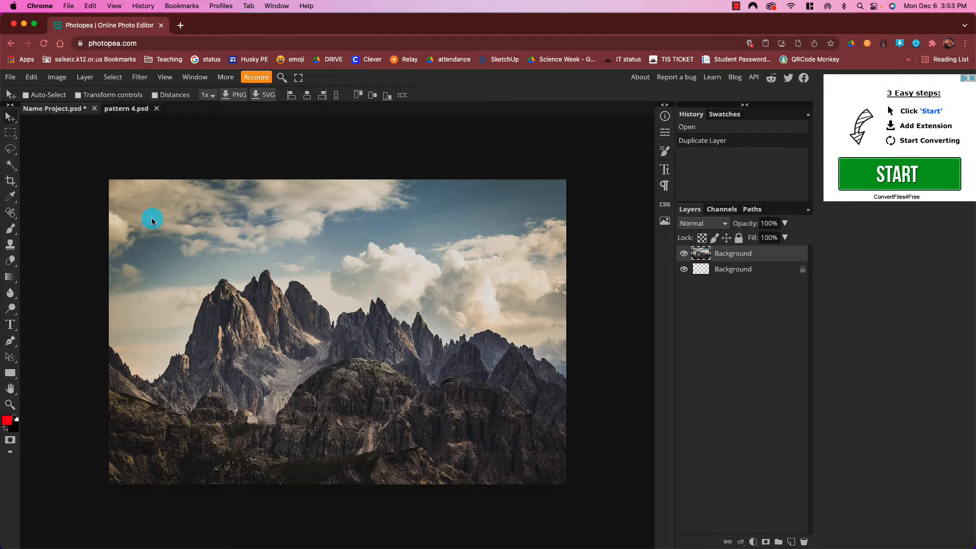
pyautogui.rightClick(10, 165)
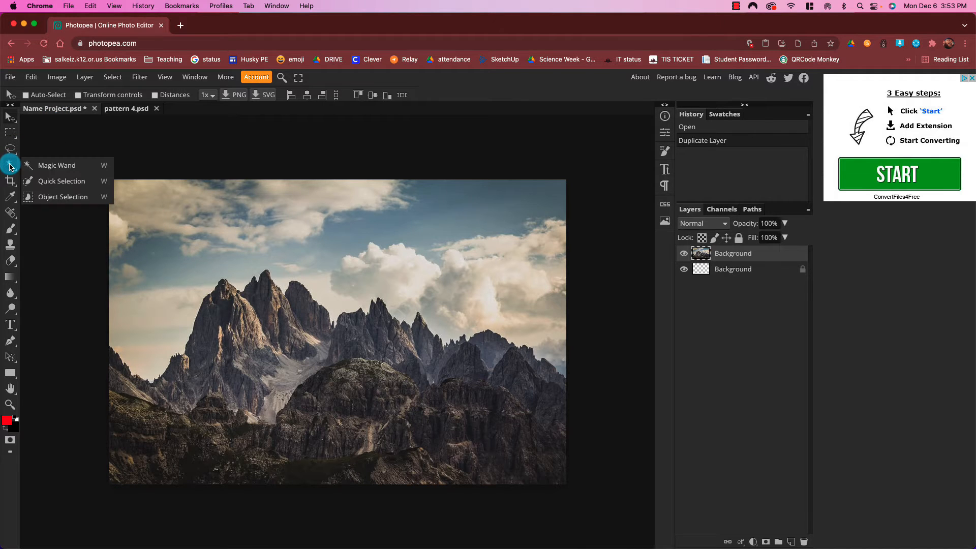
pyautogui.click(57, 184)
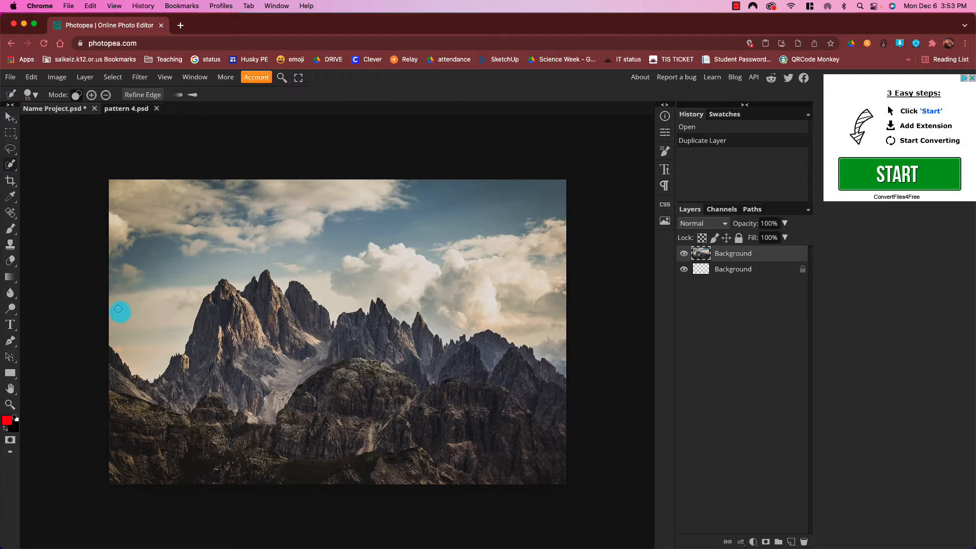
pyautogui.moveTo(140, 313)
pyautogui.mouseDown()
pyautogui.moveTo(165, 240)
pyautogui.moveTo(192, 218)
pyautogui.moveTo(292, 220)
pyautogui.moveTo(489, 290)
pyautogui.moveTo(530, 318)
pyautogui.moveTo(564, 364)
pyautogui.moveTo(556, 329)
pyautogui.mouseUp()
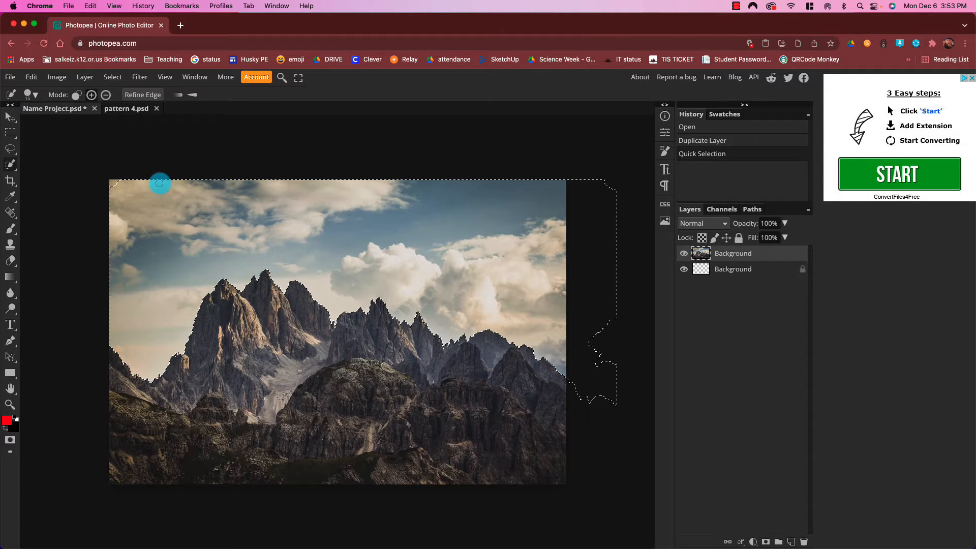
pyautogui.press('super+d')
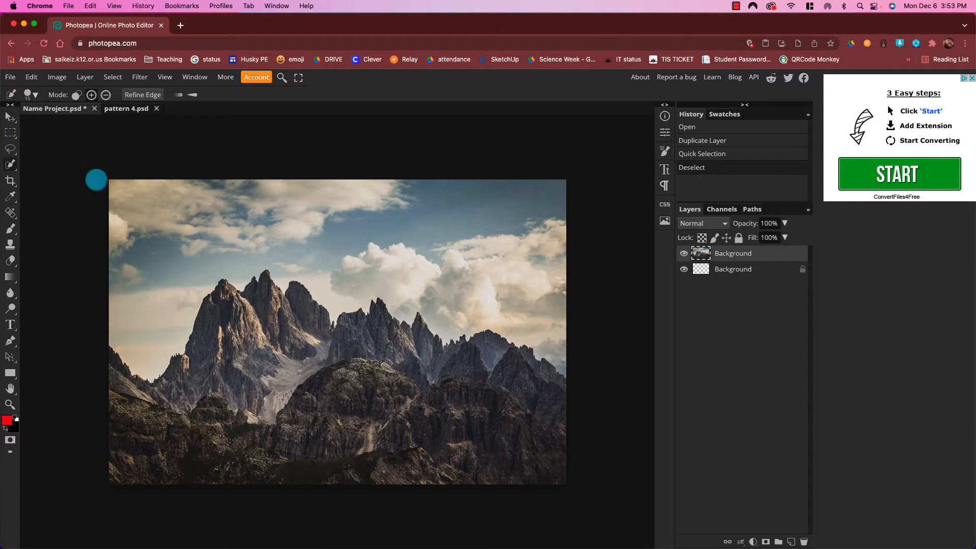
# - Turn on transform controls and scale the mountain layer to about 90% so it fits the canvas
pyautogui.click(10, 117)
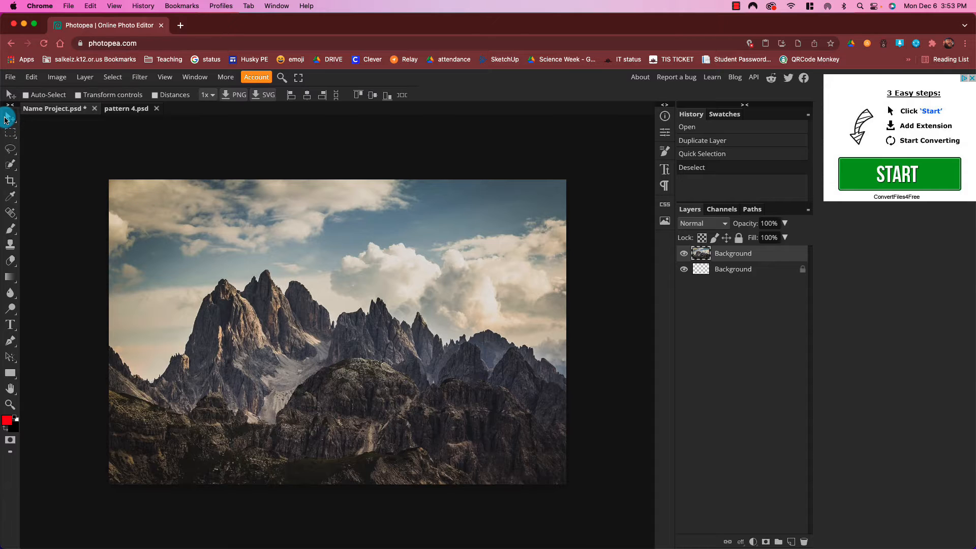
pyautogui.click(77, 96)
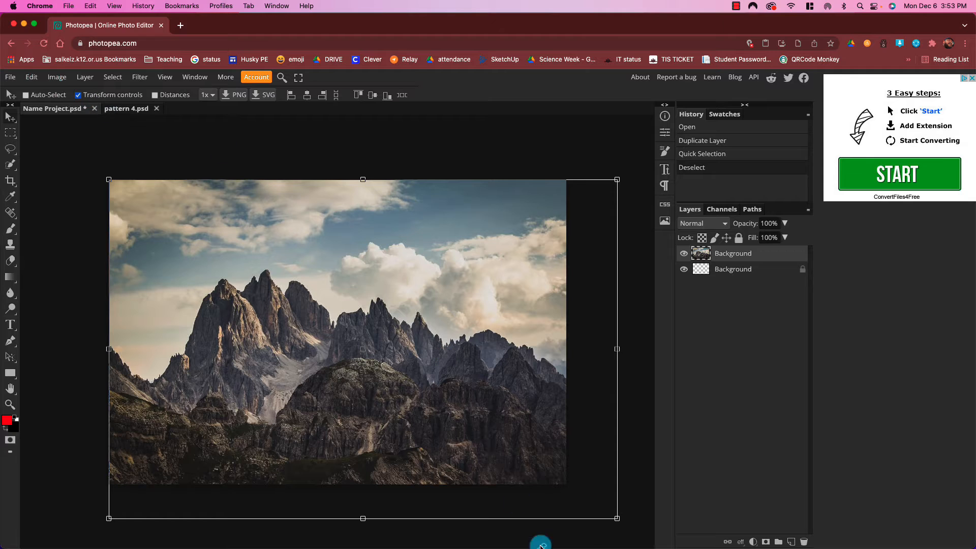
pyautogui.moveTo(617, 518); pyautogui.dragTo(568, 488)
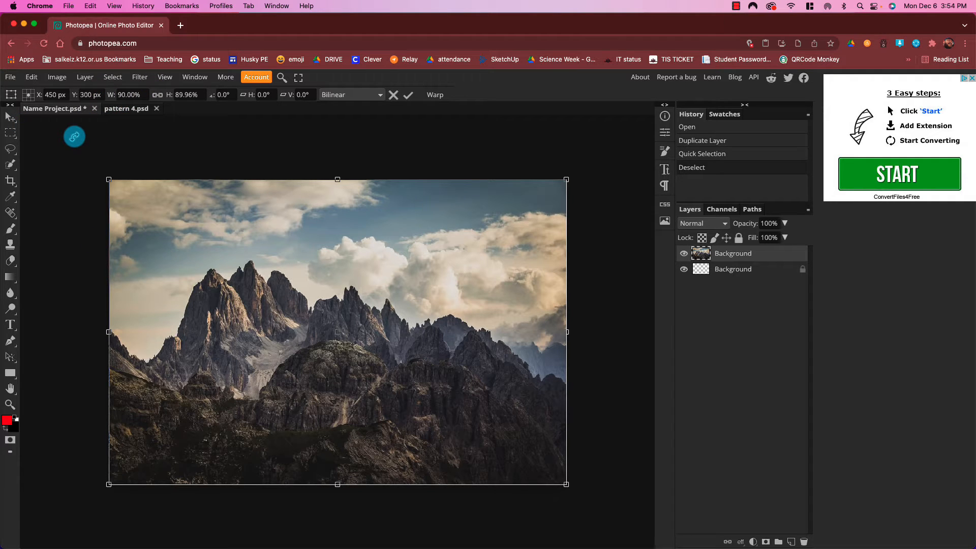
pyautogui.press('Return')
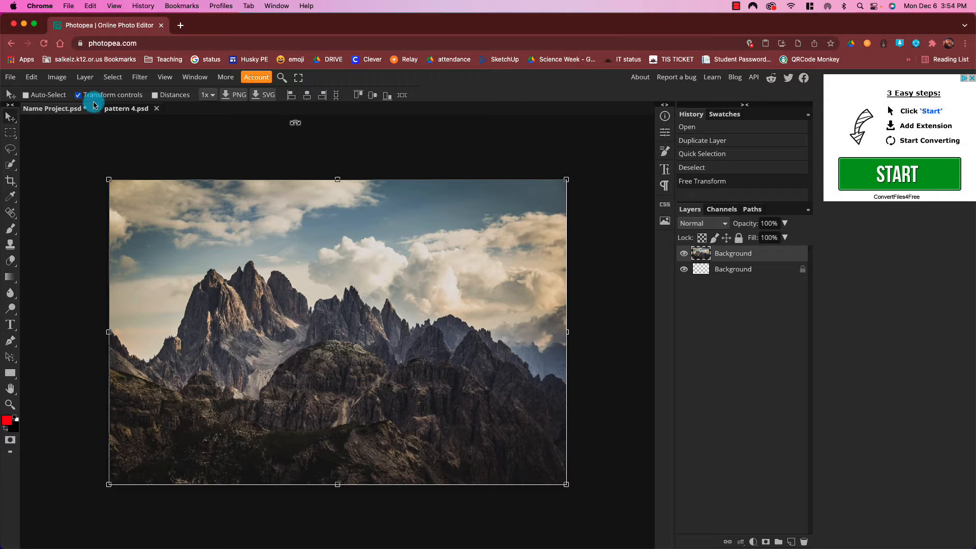
# - Turn off transform controls and select the whole sky above the mountain ridge with the Quick Selection tool
pyautogui.click(79, 95)
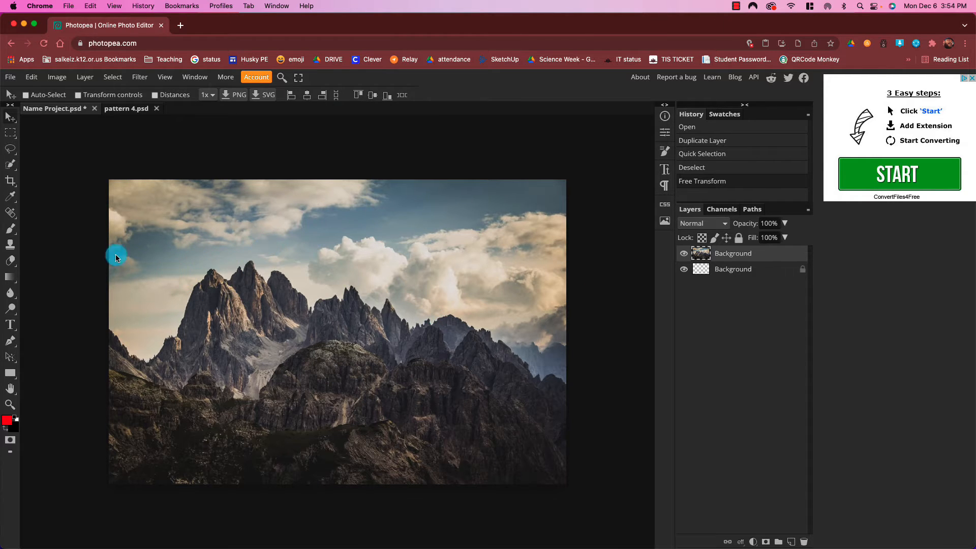
pyautogui.click(10, 163)
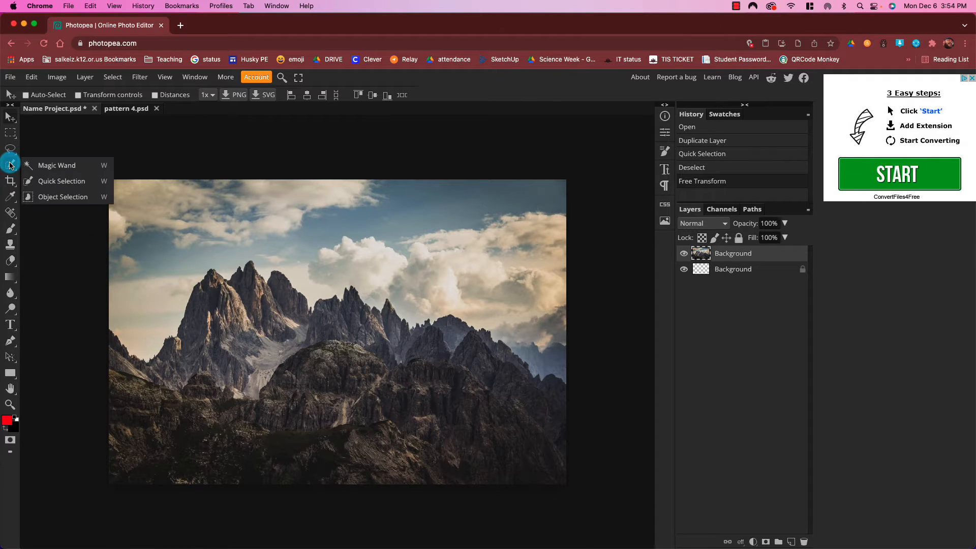
pyautogui.click(70, 182)
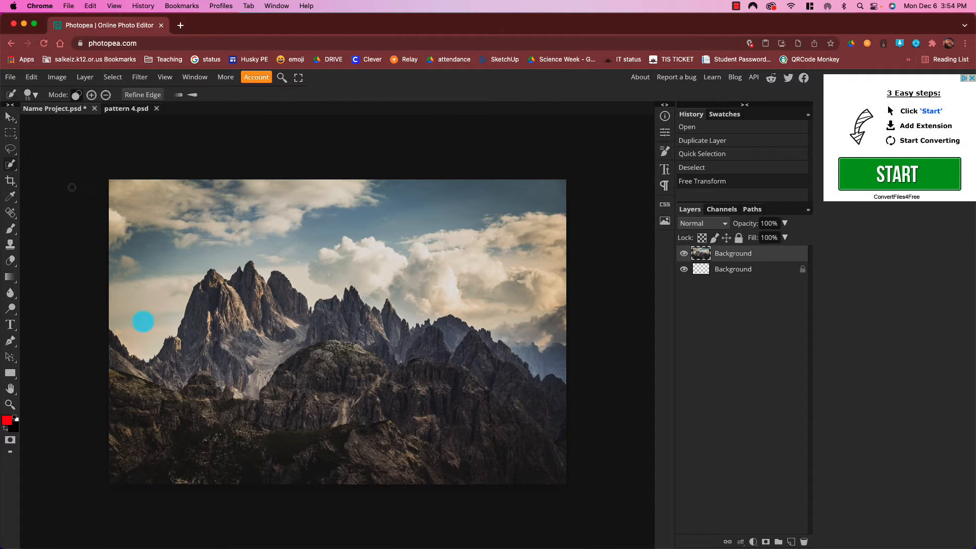
pyautogui.moveTo(159, 346)
pyautogui.mouseDown()
pyautogui.moveTo(141, 325)
pyautogui.moveTo(142, 253)
pyautogui.moveTo(166, 229)
pyautogui.moveTo(255, 209)
pyautogui.mouseUp()
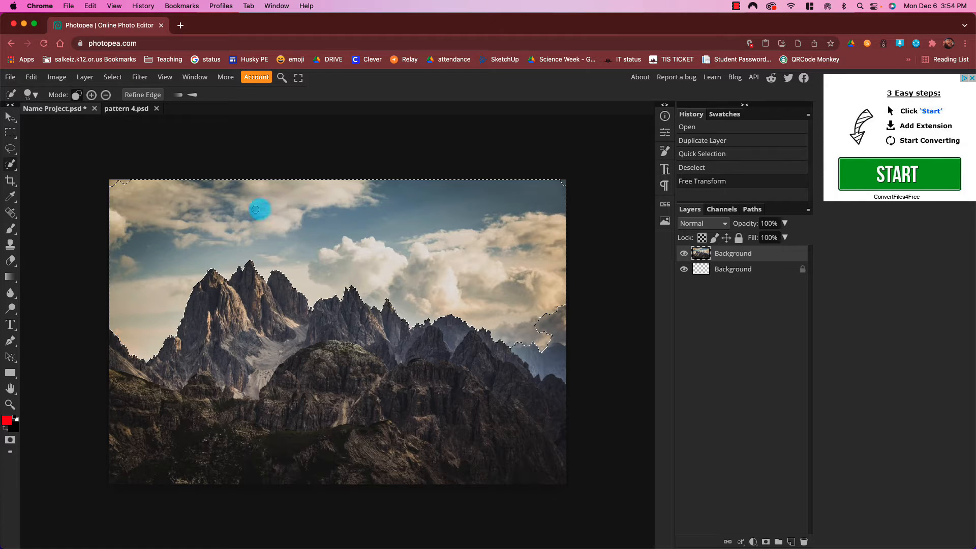
pyautogui.moveTo(177, 195)
pyautogui.mouseDown()
pyautogui.moveTo(110, 185)
pyautogui.moveTo(268, 208)
pyautogui.moveTo(330, 252)
pyautogui.moveTo(455, 270)
pyautogui.moveTo(512, 261)
pyautogui.moveTo(568, 177)
pyautogui.moveTo(555, 356)
pyautogui.mouseUp()
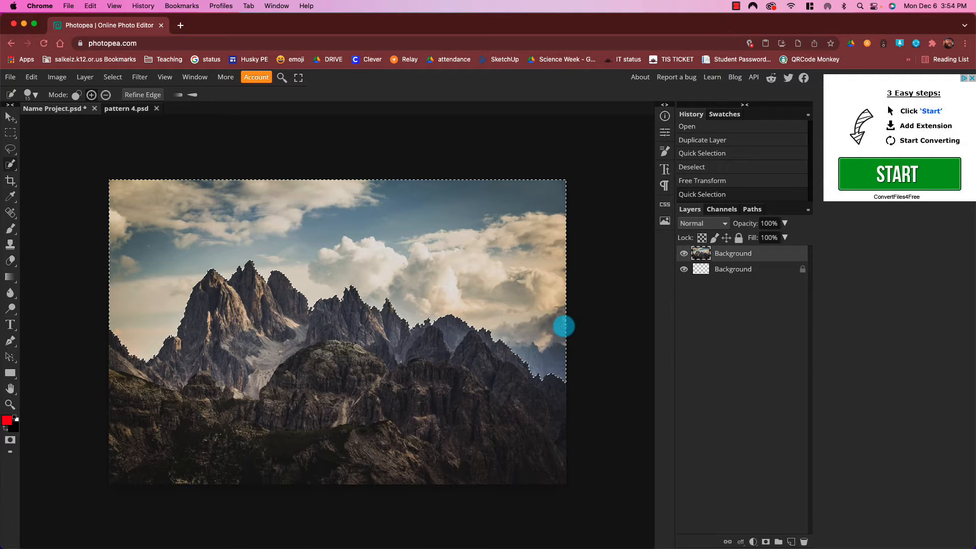
pyautogui.click(563, 327)
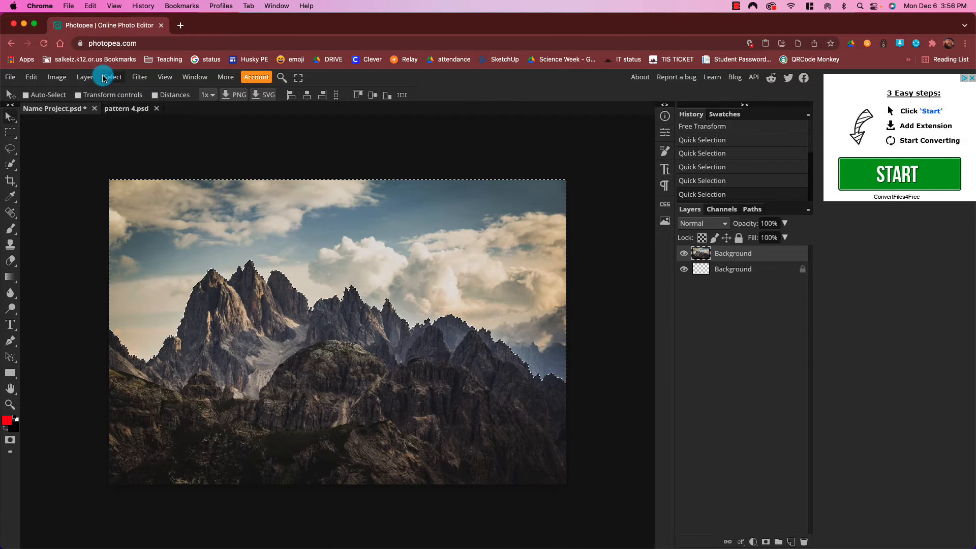
# - Cut the selected sky onto its own layer with Layer Via Cut and rename that layer Sky
pyautogui.click(87, 77)
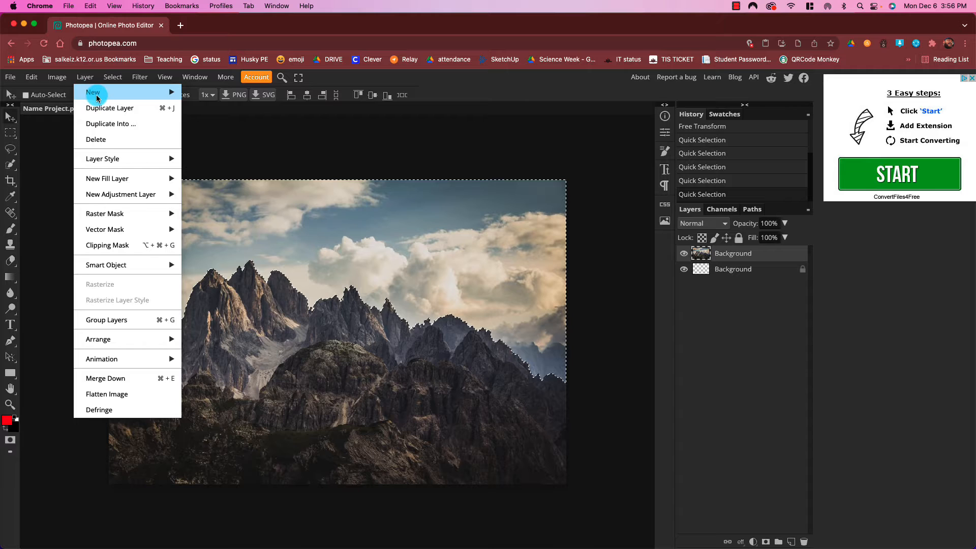
pyautogui.moveTo(98, 95)
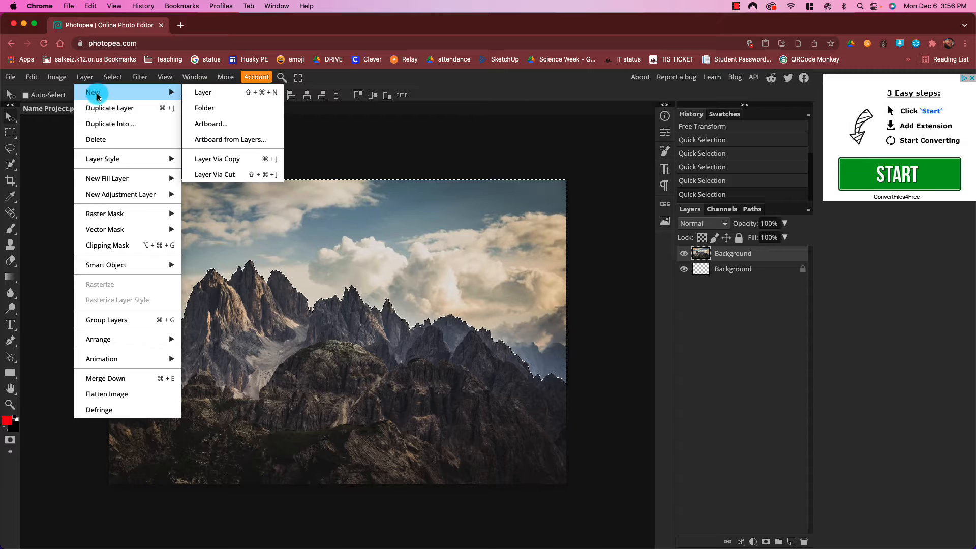
pyautogui.click(219, 175)
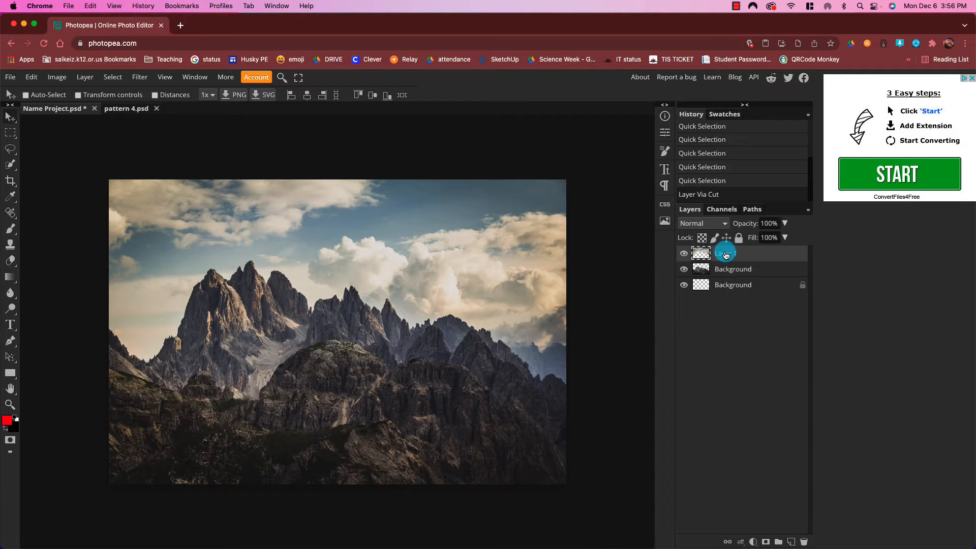
pyautogui.doubleClick(727, 255)
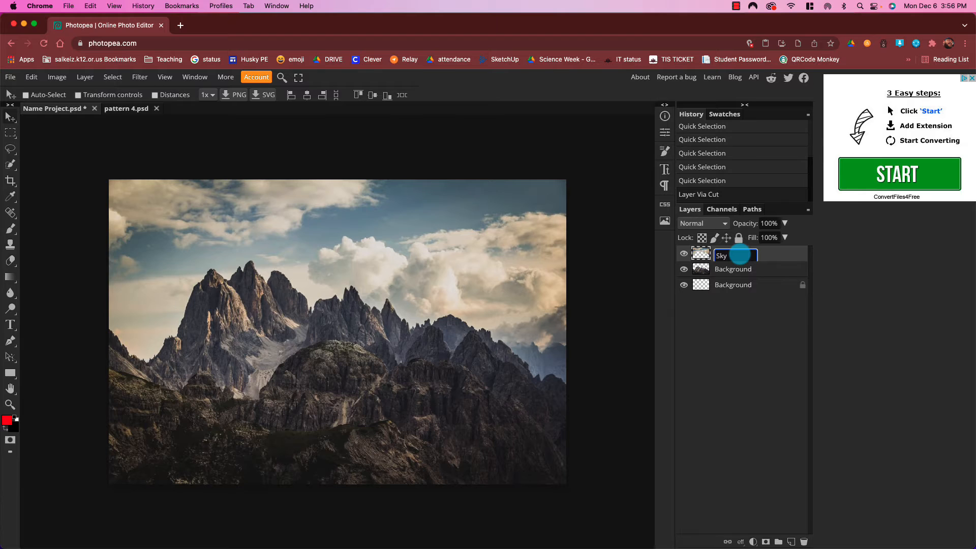
pyautogui.press('Return')
# - Rename the remaining mountain photo layer Mountains and place the Sky layer directly beneath it
pyautogui.click(738, 273)
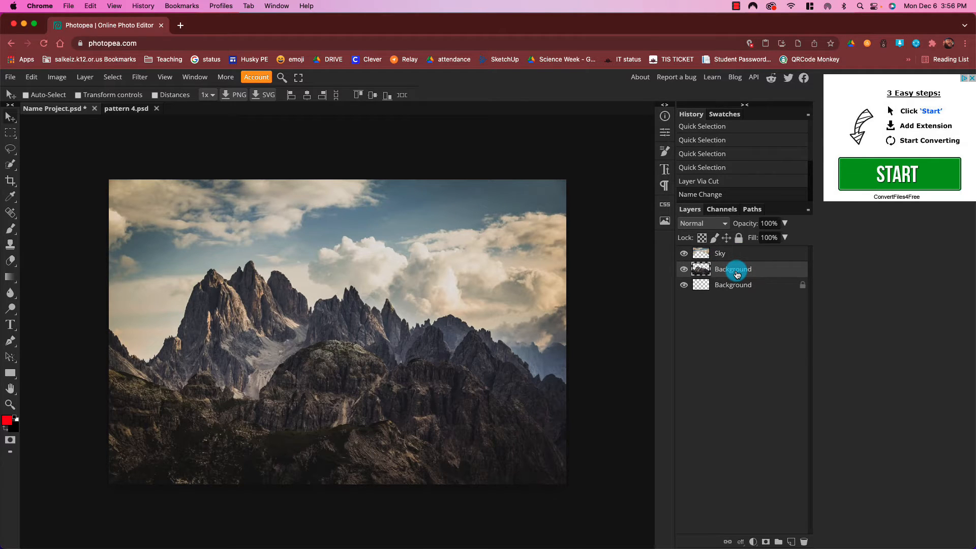
pyautogui.rightClick(738, 272)
pyautogui.doubleClick(736, 270)
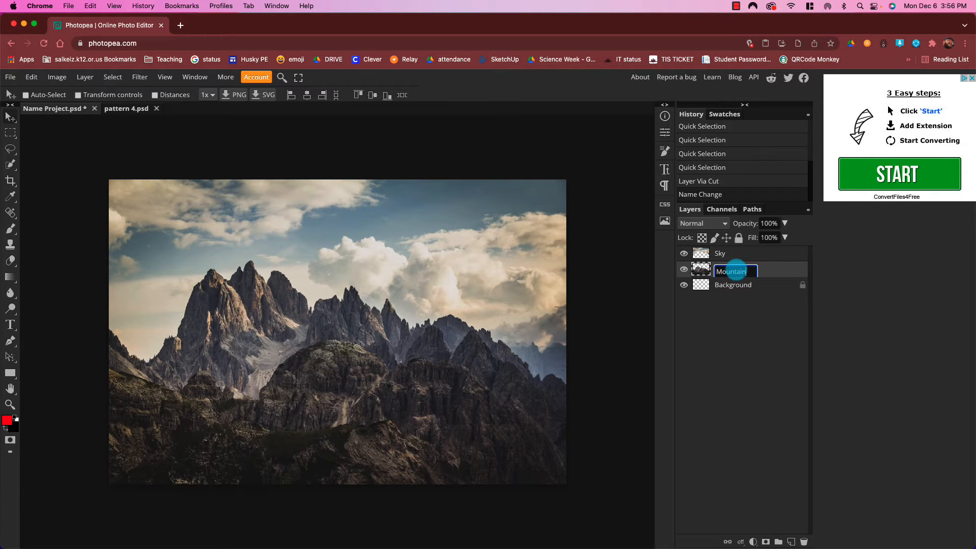
pyautogui.press('Return')
pyautogui.moveTo(774, 257)
pyautogui.mouseDown()
pyautogui.moveTo(751, 258)
pyautogui.moveTo(760, 287)
pyautogui.mouseUp()
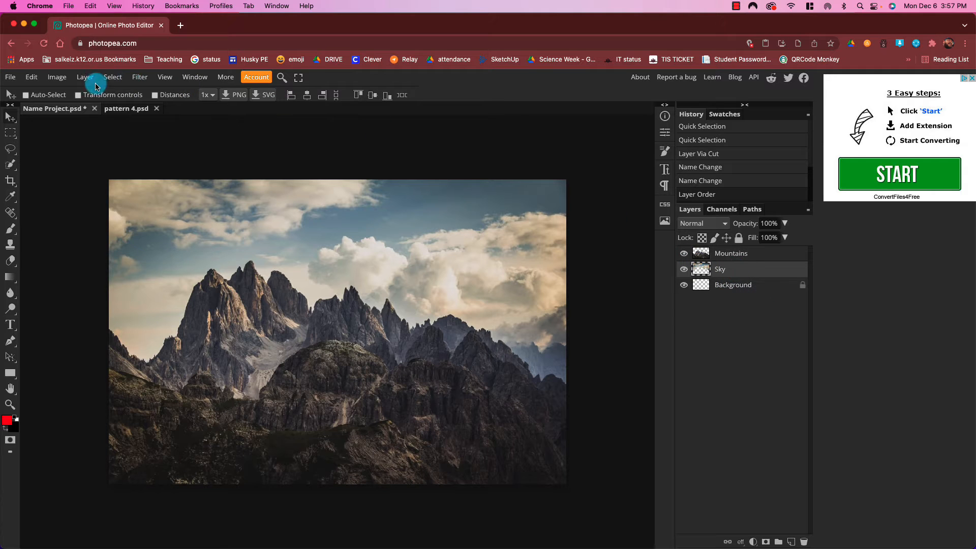
# - Toggle the Sky layer's visibility off and on to check that it is separated from the mountains
pyautogui.click(684, 270)
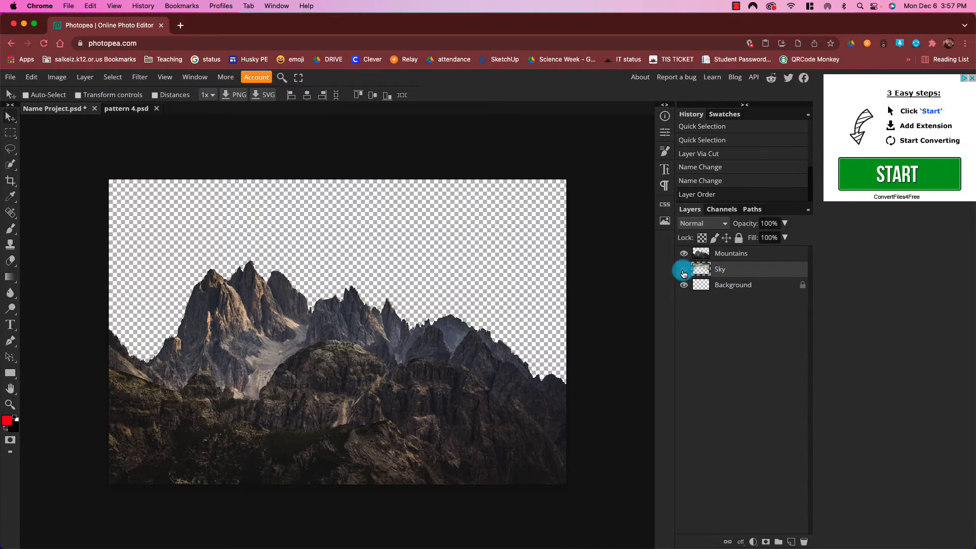
pyautogui.click(684, 269)
pyautogui.click(684, 269)
pyautogui.click(684, 269)
pyautogui.click(684, 270)
pyautogui.click(684, 270)
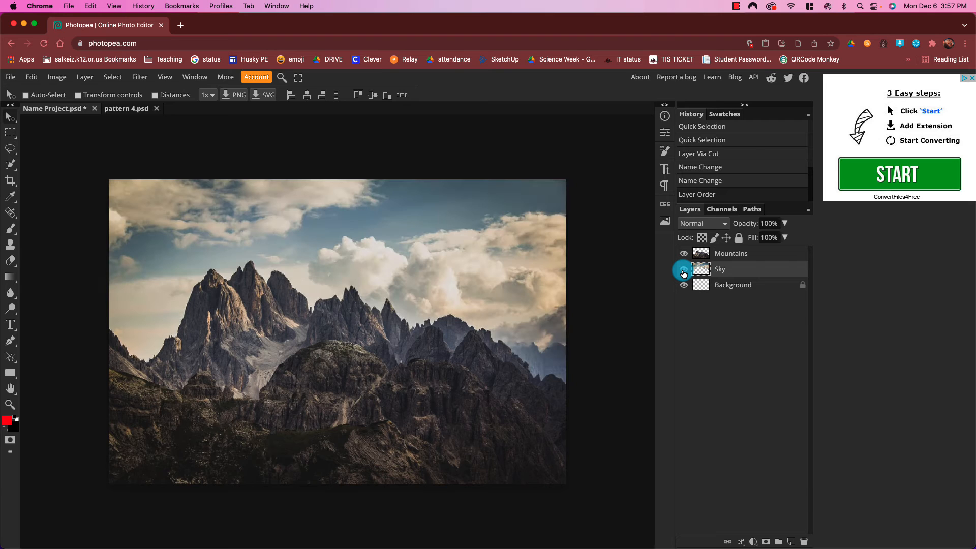
# - Add a Hue/Saturation adjustment layer directly above the Sky layer
pyautogui.click(113, 79)
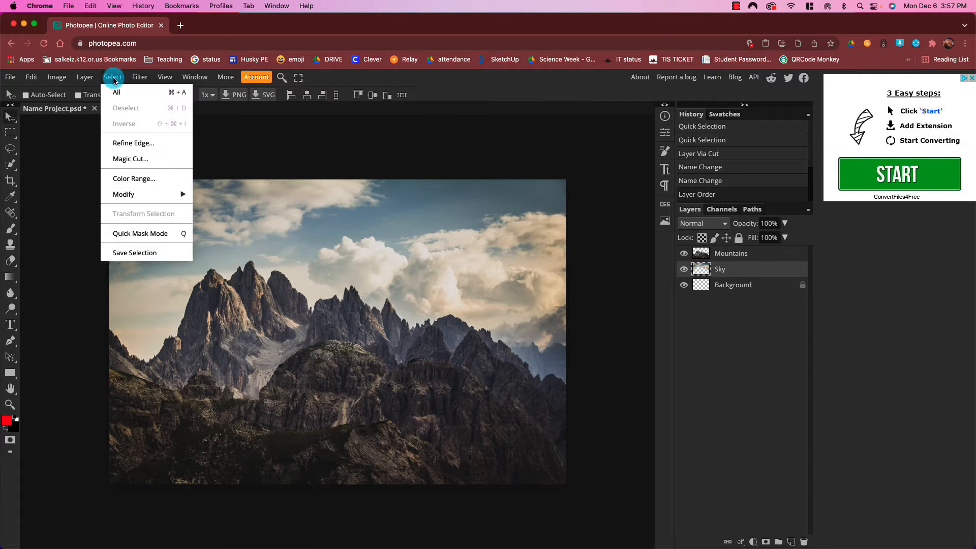
pyautogui.click(92, 79)
pyautogui.moveTo(122, 195)
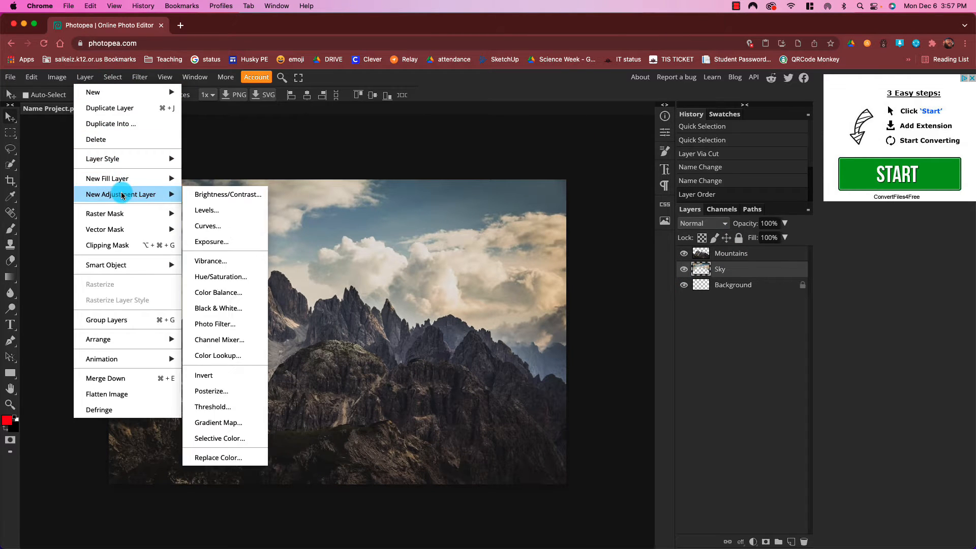
pyautogui.click(232, 281)
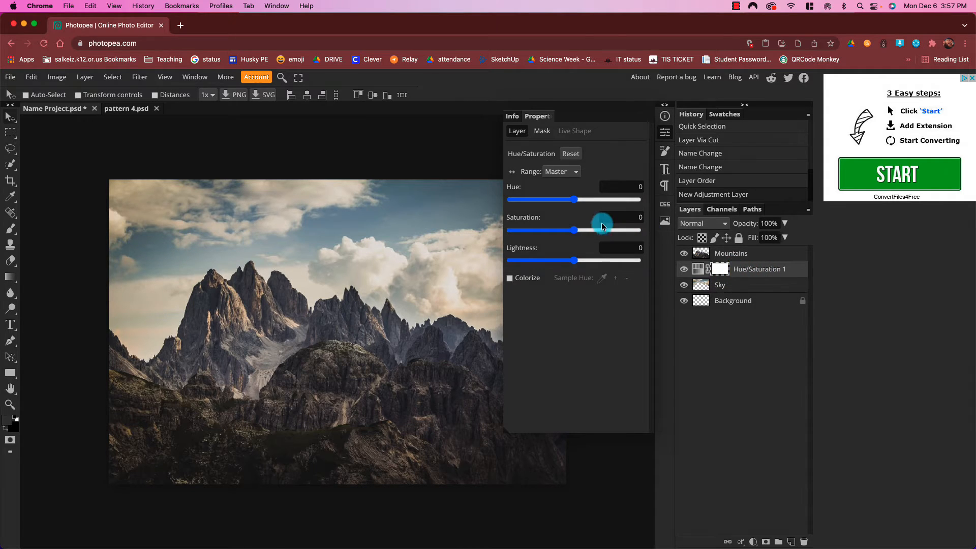
# - Recolour the sky by setting the adjustment to hue 147, saturation 73 and lightness 4, and close its properties
pyautogui.moveTo(574, 199)
pyautogui.mouseDown()
pyautogui.moveTo(623, 201)
pyautogui.moveTo(523, 202)
pyautogui.moveTo(589, 205)
pyautogui.mouseUp()
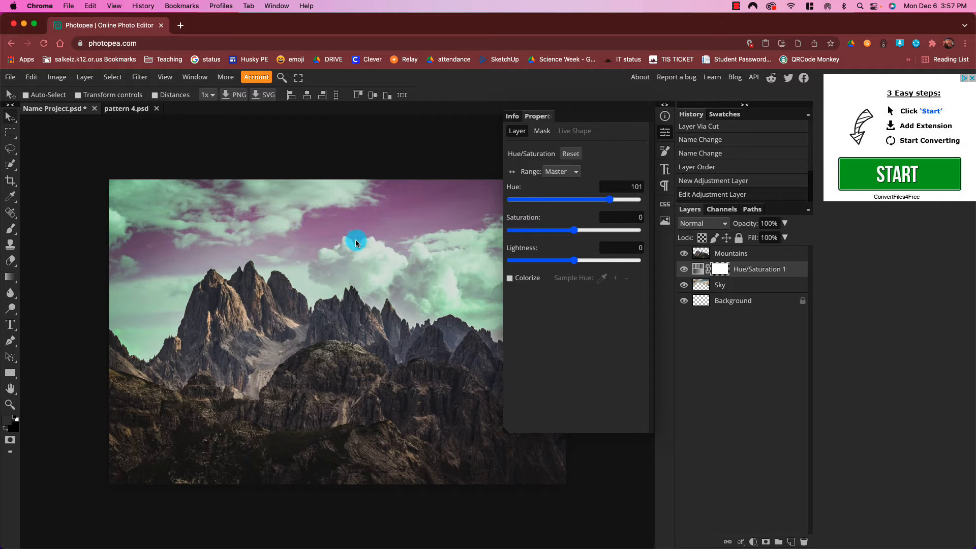
pyautogui.moveTo(578, 235); pyautogui.dragTo(618, 230)
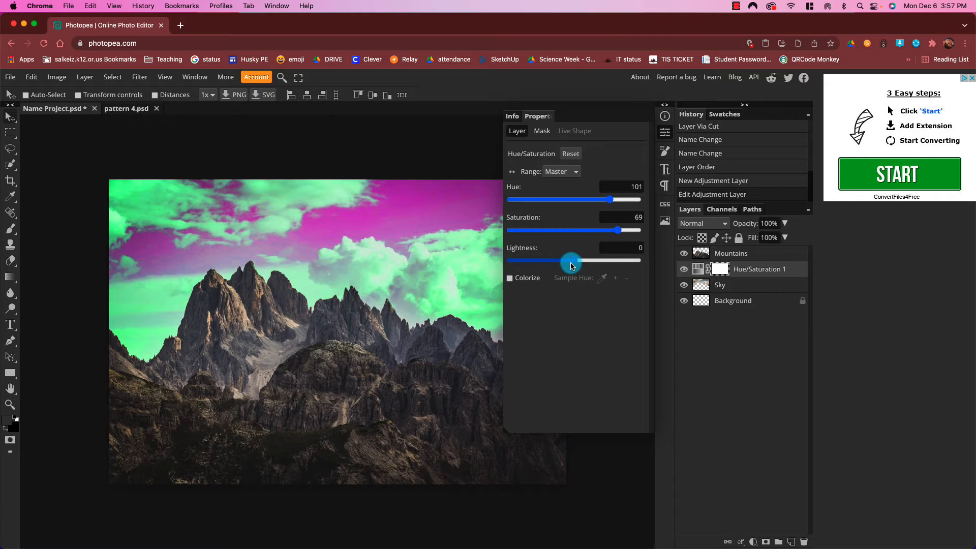
pyautogui.moveTo(577, 263); pyautogui.dragTo(539, 265)
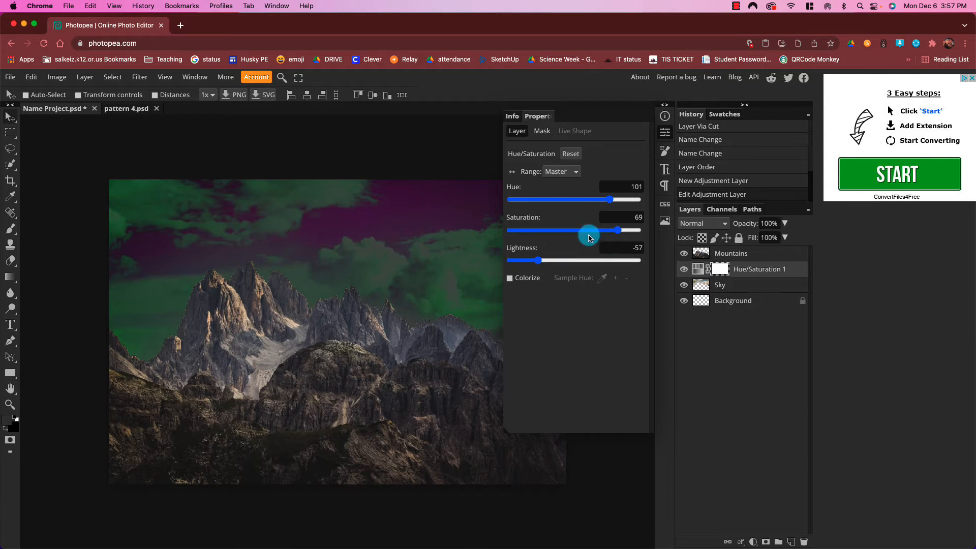
pyautogui.moveTo(610, 200)
pyautogui.mouseDown()
pyautogui.moveTo(562, 206)
pyautogui.moveTo(622, 202)
pyautogui.mouseUp()
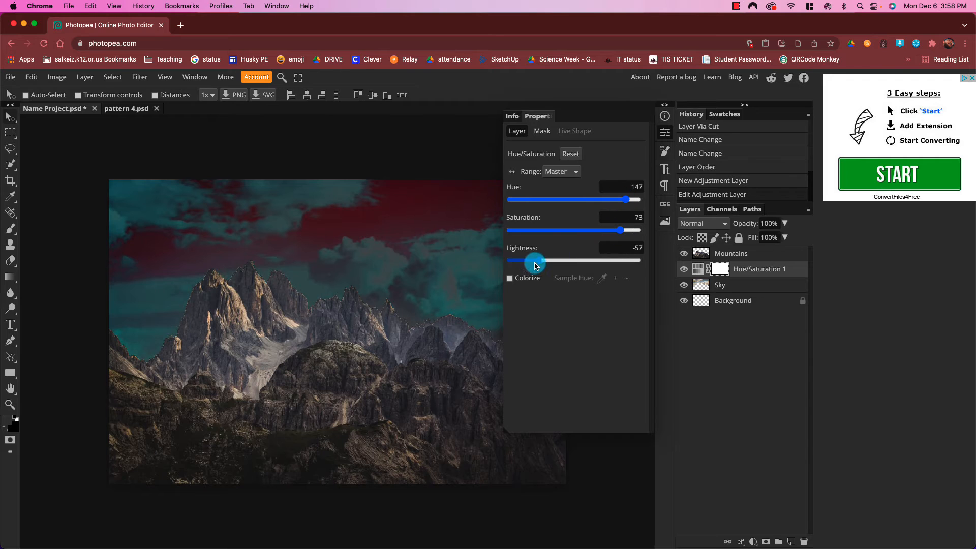
pyautogui.moveTo(535, 259); pyautogui.dragTo(578, 264)
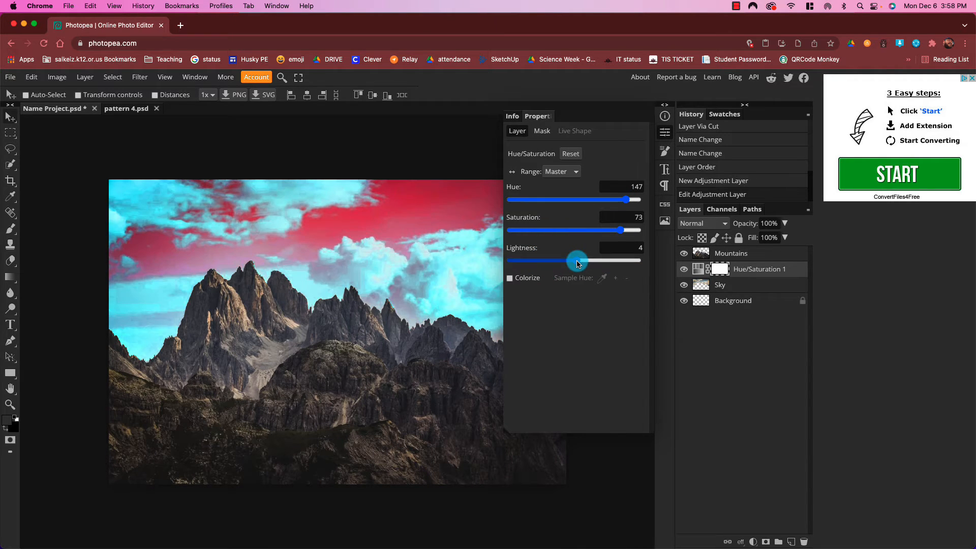
pyautogui.click(665, 133)
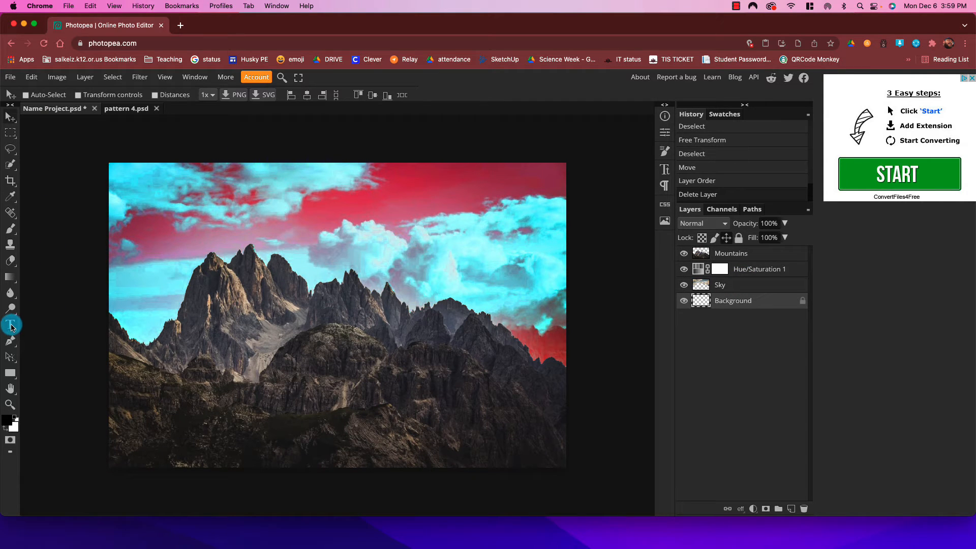
# - Add the first name in capitals as black 70 px DejaVu Sans text over the sky and move its layer above Mountains
pyautogui.click(10, 326)
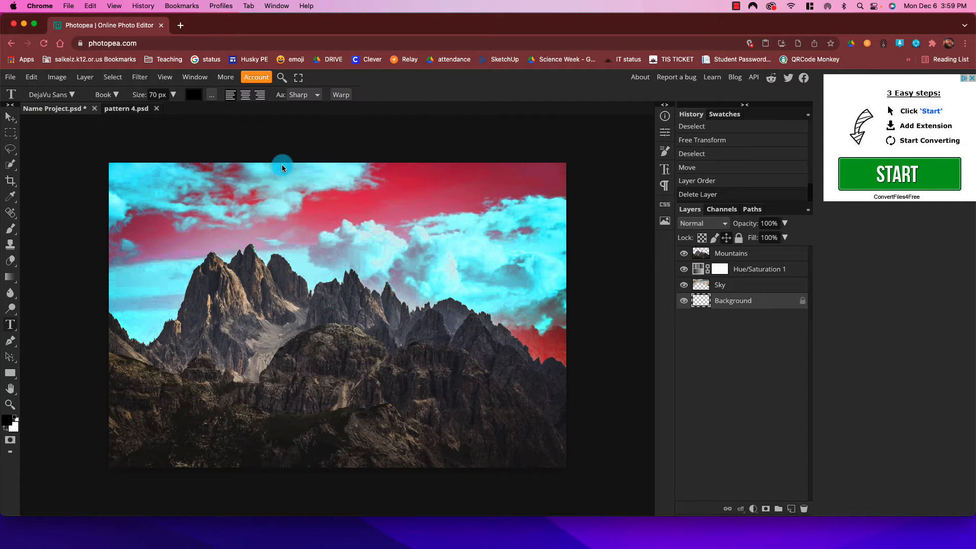
pyautogui.click(220, 210)
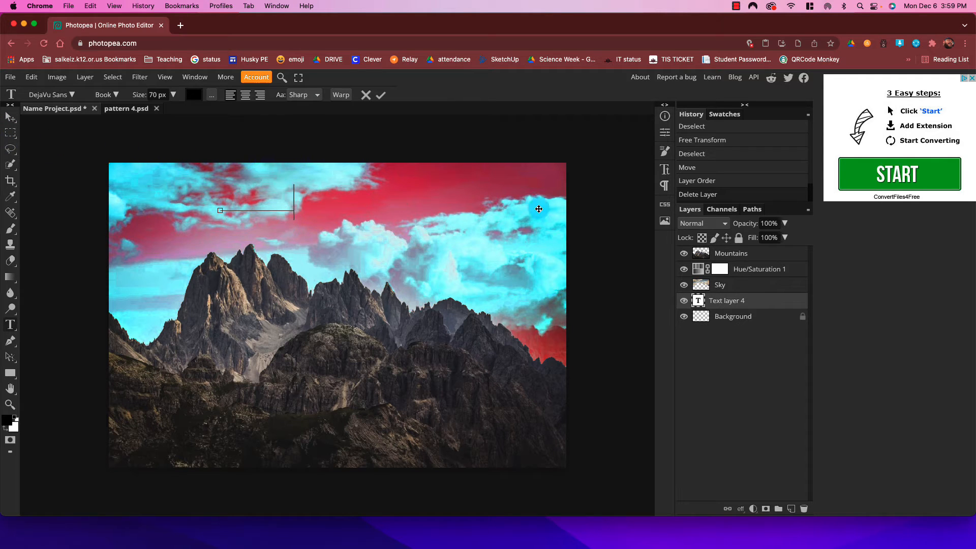
pyautogui.moveTo(778, 294); pyautogui.dragTo(757, 249)
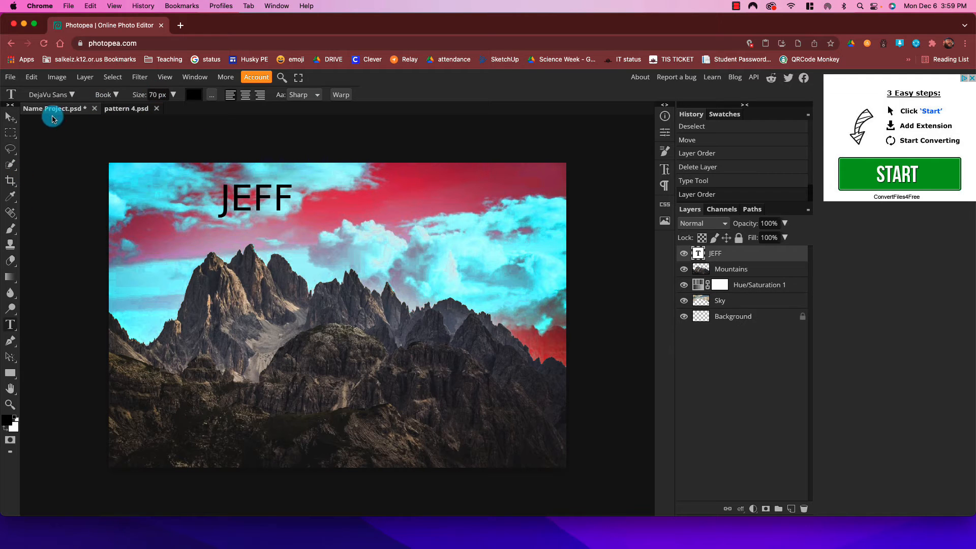
# - Set the name text's size to 150 px and move it down fully inside the canvas, with transform controls on
pyautogui.click(173, 95)
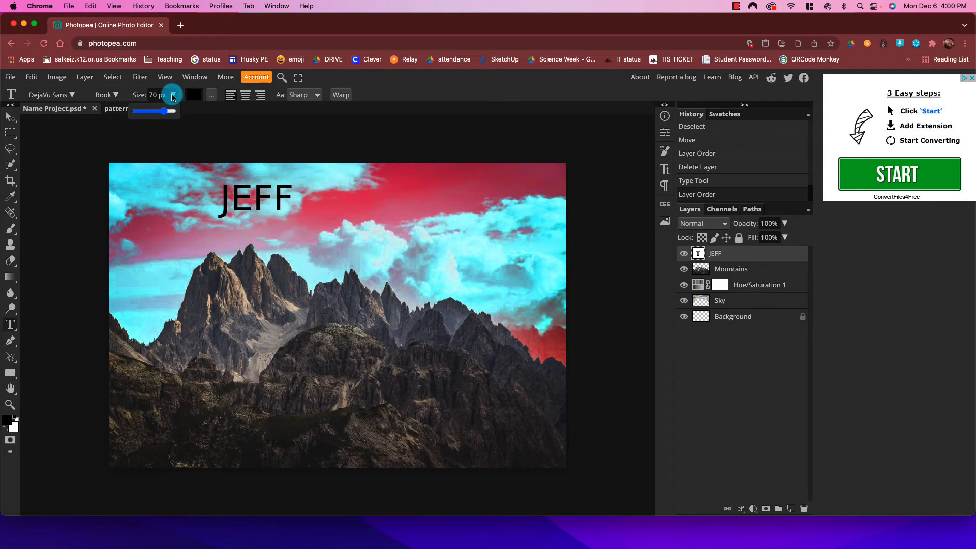
pyautogui.moveTo(167, 113); pyautogui.dragTo(174, 113)
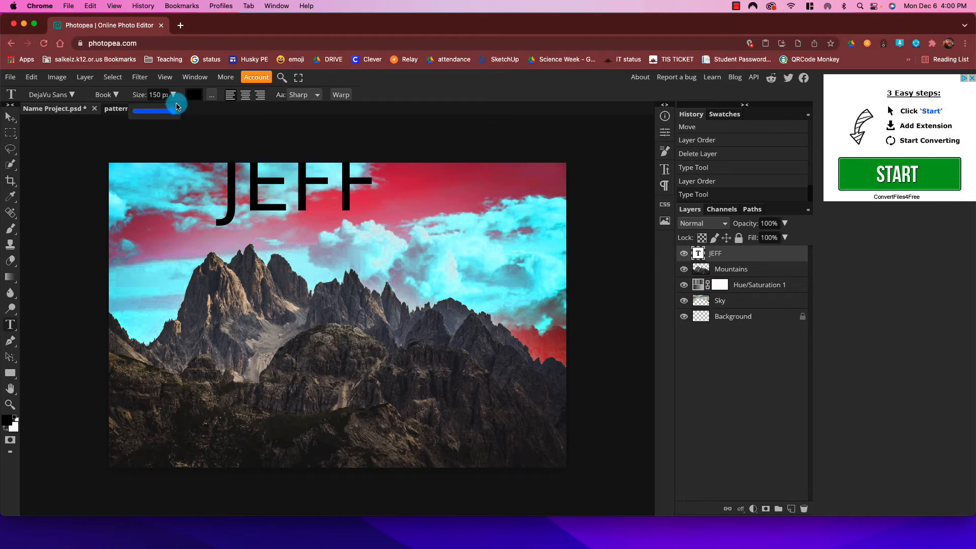
pyautogui.click(11, 120)
pyautogui.click(107, 98)
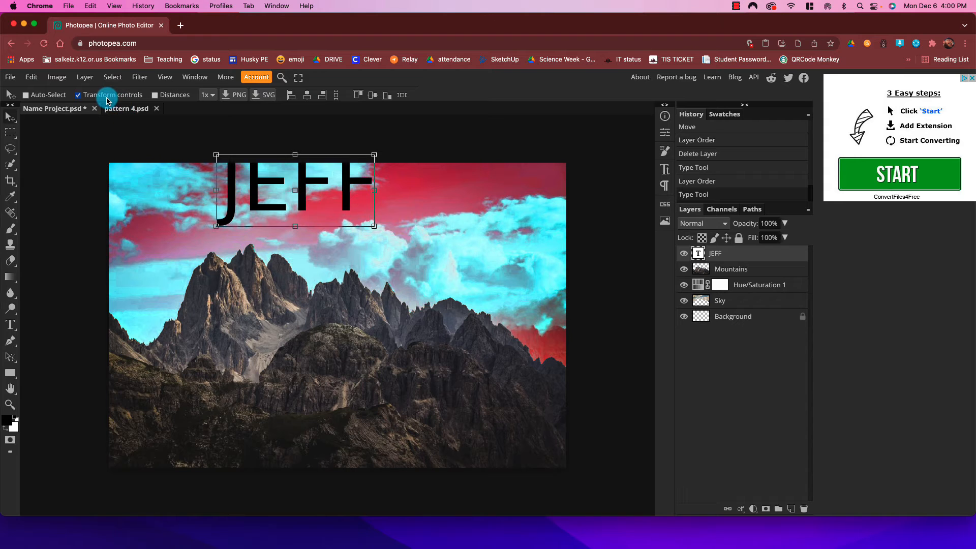
pyautogui.click(293, 184)
pyautogui.moveTo(281, 186); pyautogui.dragTo(307, 244)
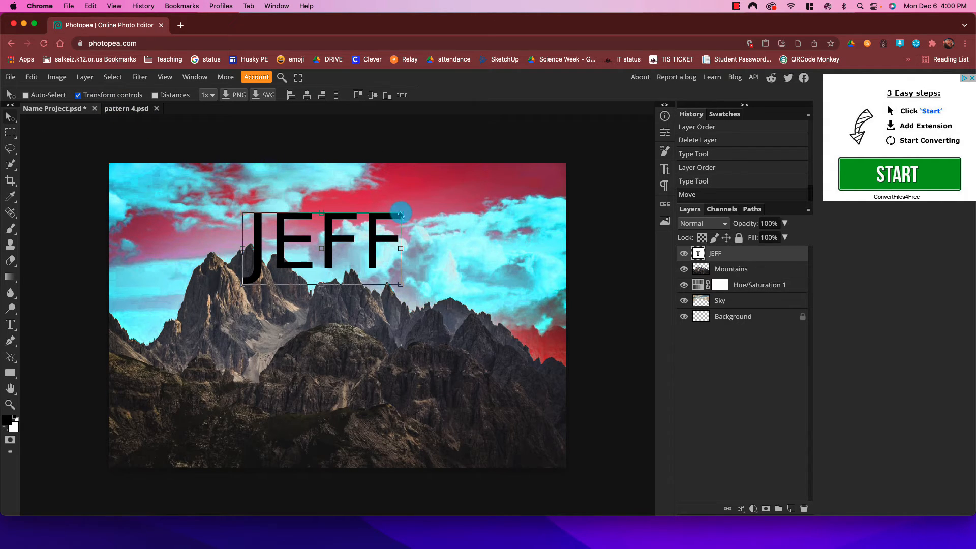
# - Enlarge the name text to span most of the canvas width, centre it at about X 450 px, Y 194 px, and apply the transform
pyautogui.moveTo(400, 213); pyautogui.dragTo(507, 175)
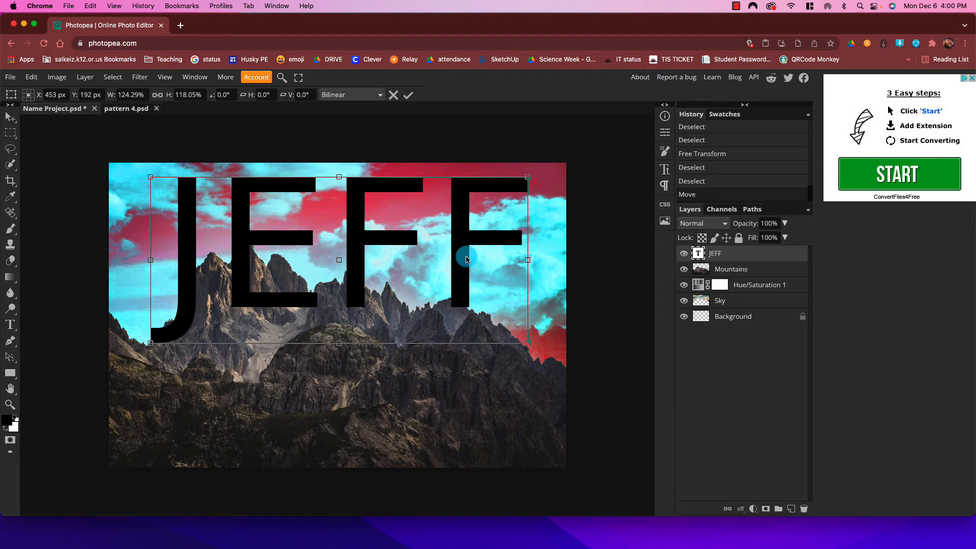
pyautogui.moveTo(467, 260)
pyautogui.mouseDown()
pyautogui.moveTo(443, 277)
pyautogui.moveTo(460, 247)
pyautogui.moveTo(461, 259)
pyautogui.mouseUp()
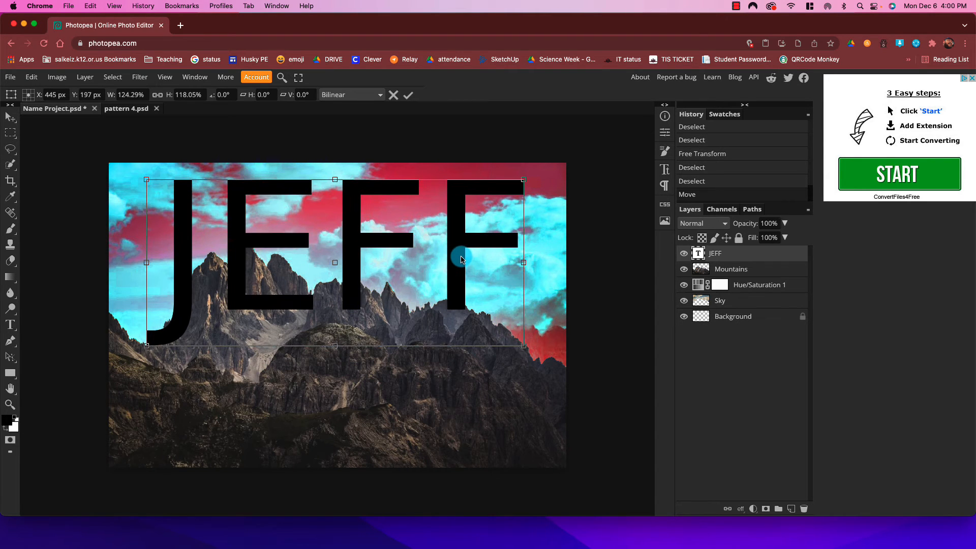
pyautogui.press('super+z')
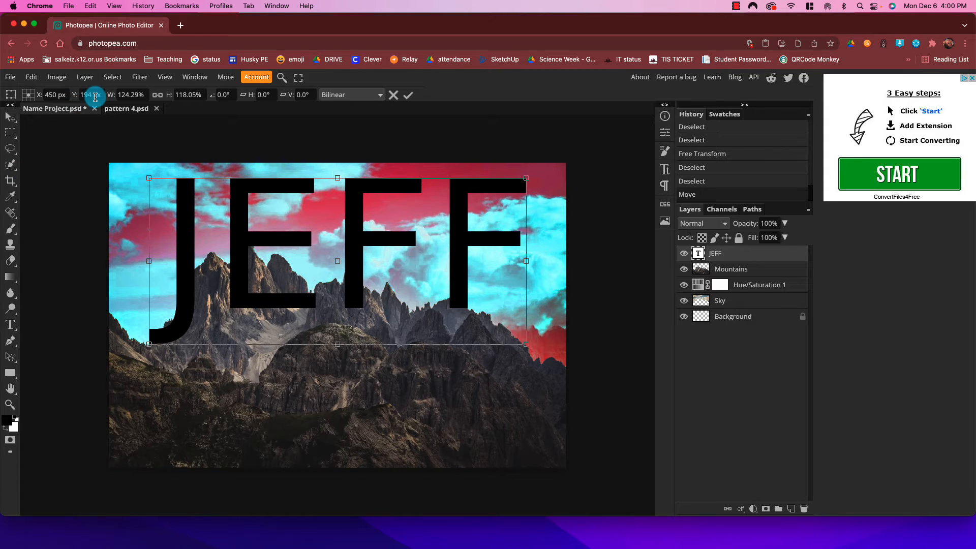
pyautogui.click(10, 117)
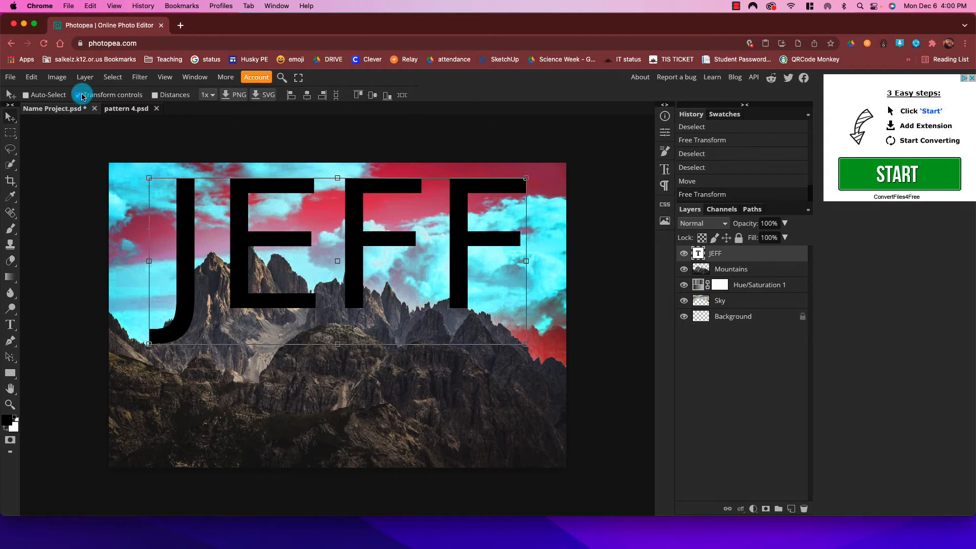
# - Turn off transform controls and convert the name text layer to a shape
pyautogui.click(81, 96)
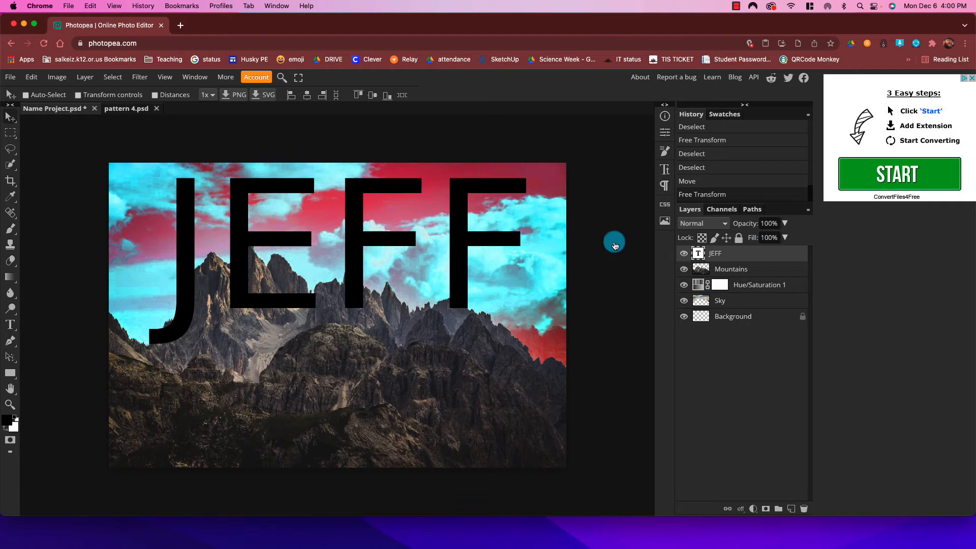
pyautogui.rightClick(741, 258)
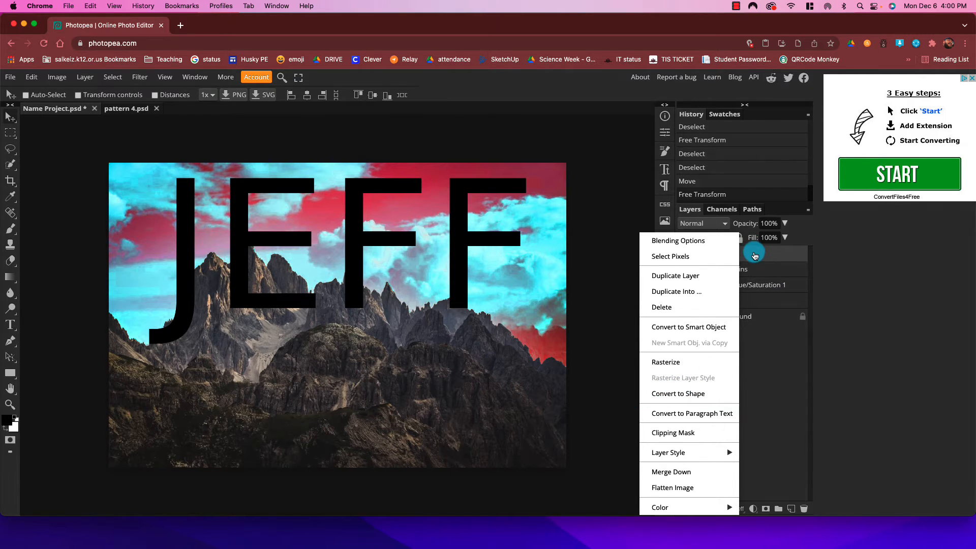
pyautogui.click(748, 255)
pyautogui.rightClick(744, 257)
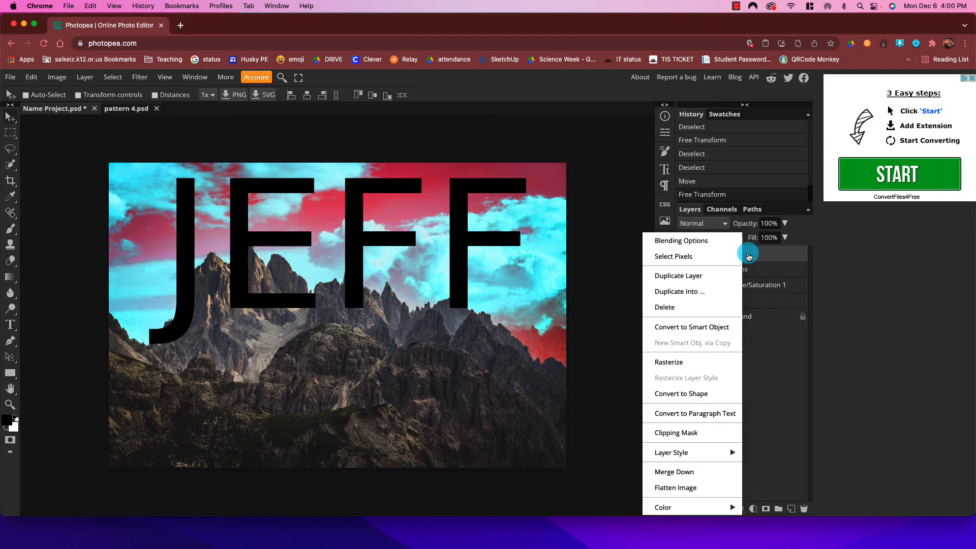
pyautogui.click(715, 401)
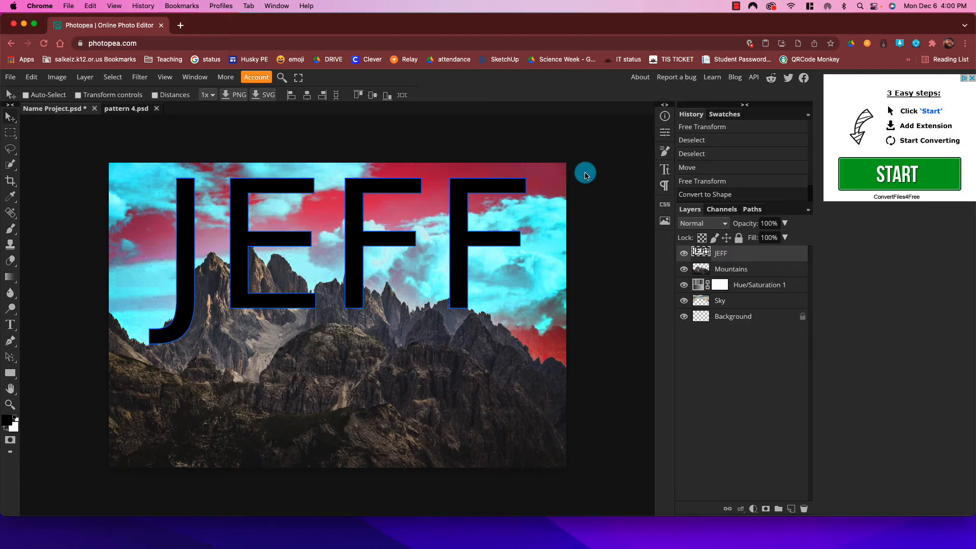
# - Copy the floral image from pattern 4.psd into Name Project.psd as a layer above the name shape
pyautogui.click(130, 108)
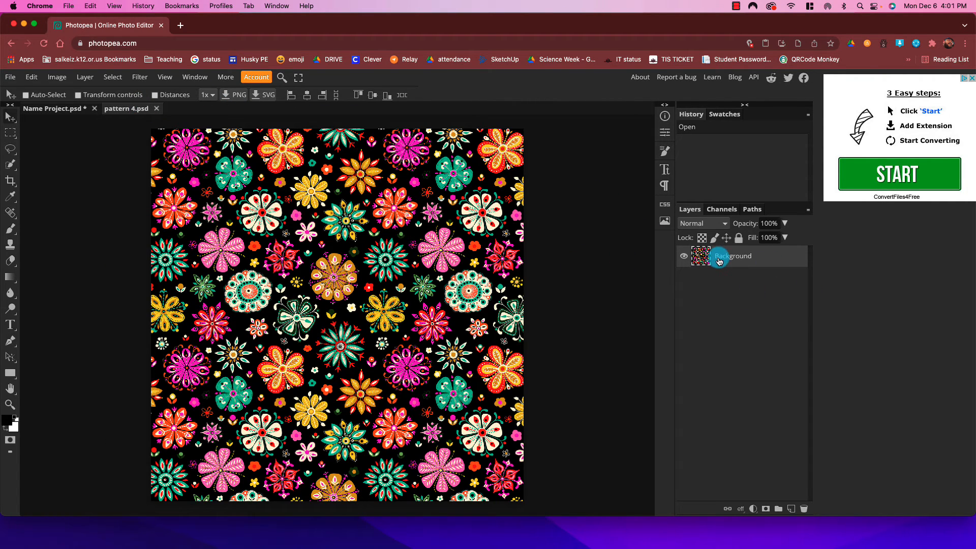
pyautogui.click(583, 270)
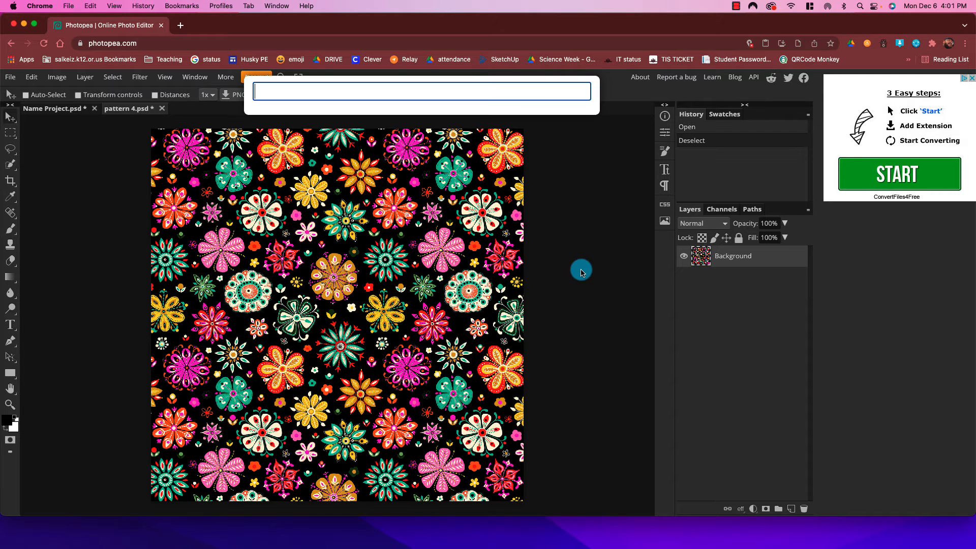
pyautogui.click(48, 111)
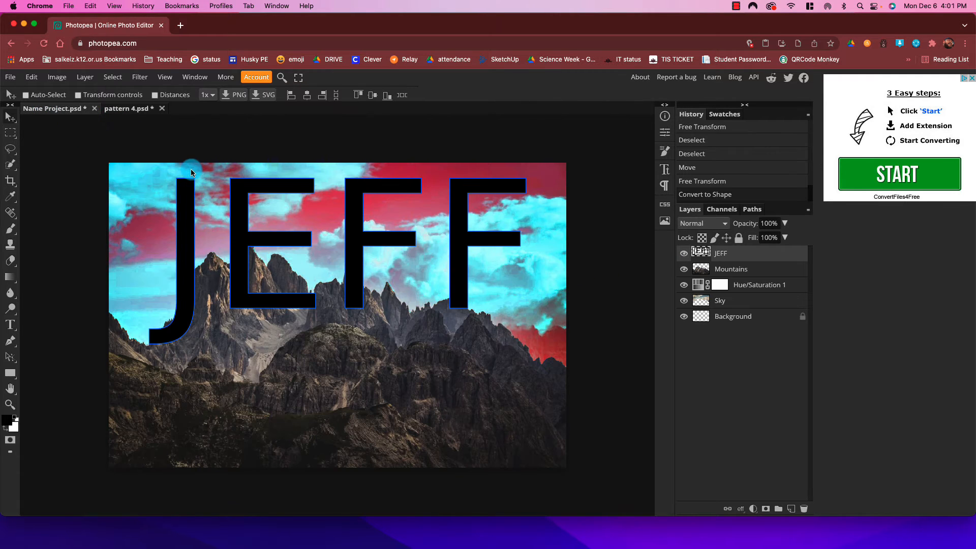
pyautogui.moveTo(192, 172); pyautogui.dragTo(192, 173)
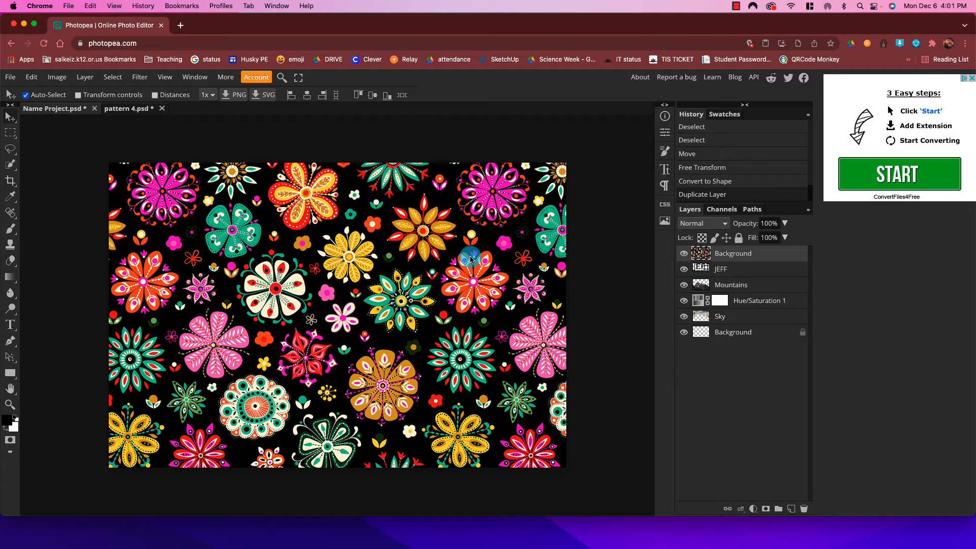
# - Turn on transform controls, scale the floral pattern proportionally to about 59.64% and position it at about X 342 px, Y 300 px
pyautogui.press('super+t')
pyautogui.click(95, 28)
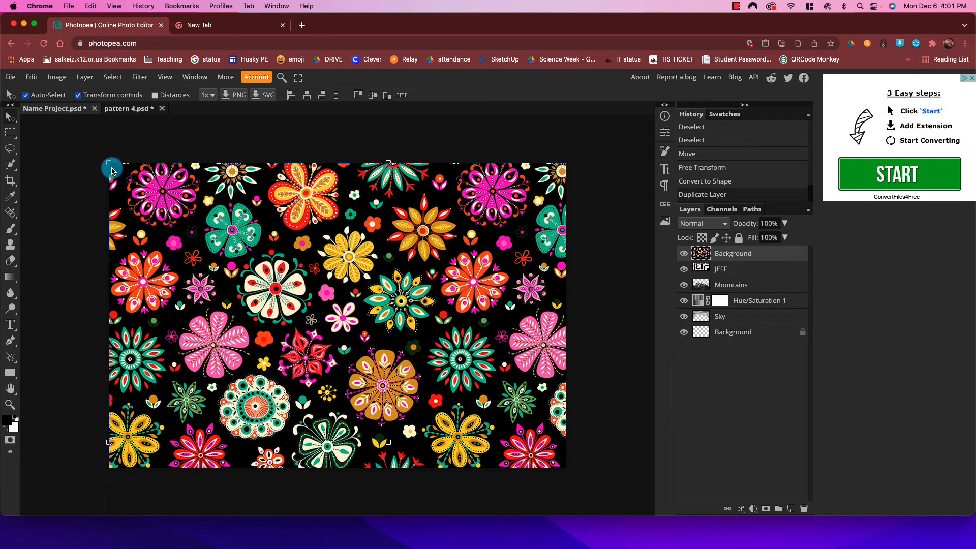
pyautogui.press('super+alt+t')
pyautogui.moveTo(108, 164); pyautogui.dragTo(332, 353)
pyautogui.moveTo(463, 452); pyautogui.dragTo(244, 212)
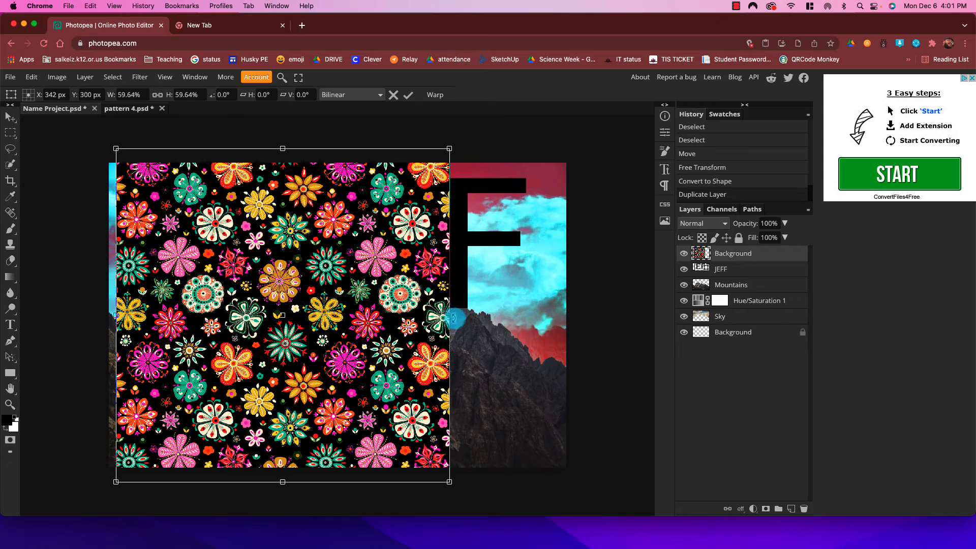
# - Stretch the pattern to about 78.18% width and 69.55% height, position it at about X 445 px, Y 383 px, and apply the transform
pyautogui.moveTo(450, 315); pyautogui.dragTo(554, 331)
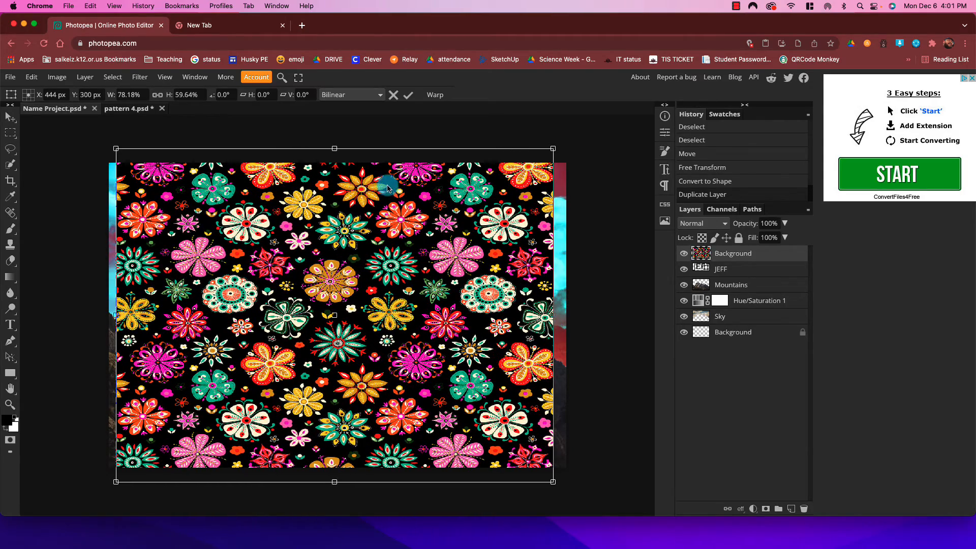
pyautogui.moveTo(333, 149); pyautogui.dragTo(332, 126)
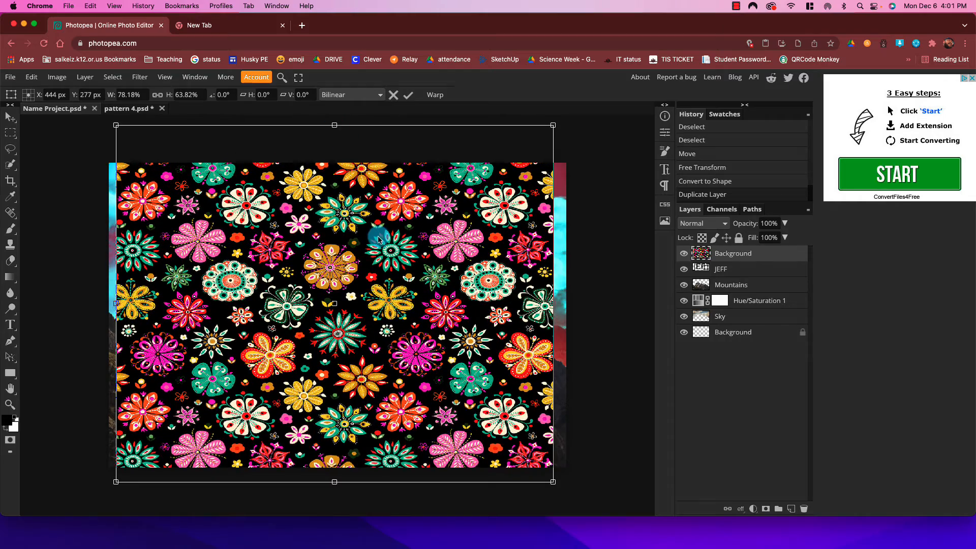
pyautogui.moveTo(379, 237); pyautogui.dragTo(378, 304)
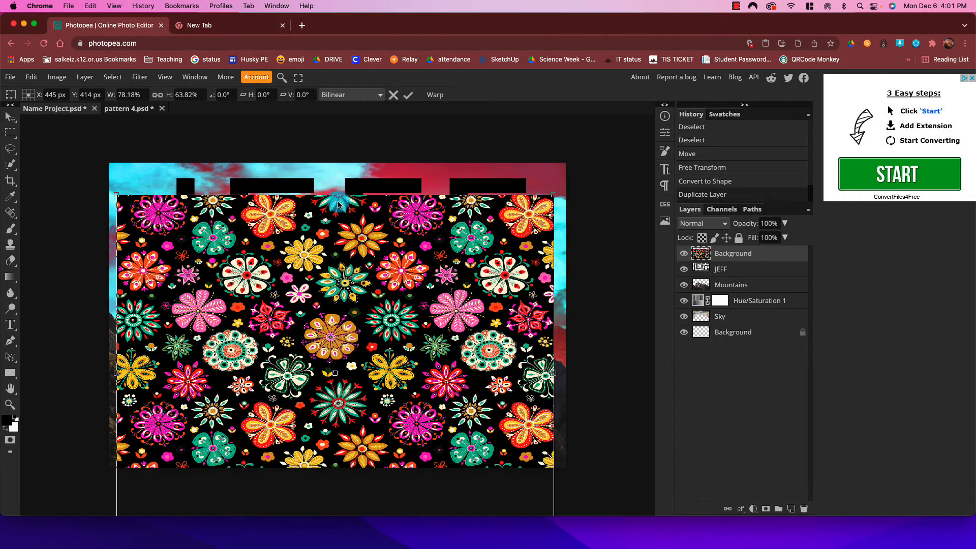
pyautogui.moveTo(335, 196); pyautogui.dragTo(334, 163)
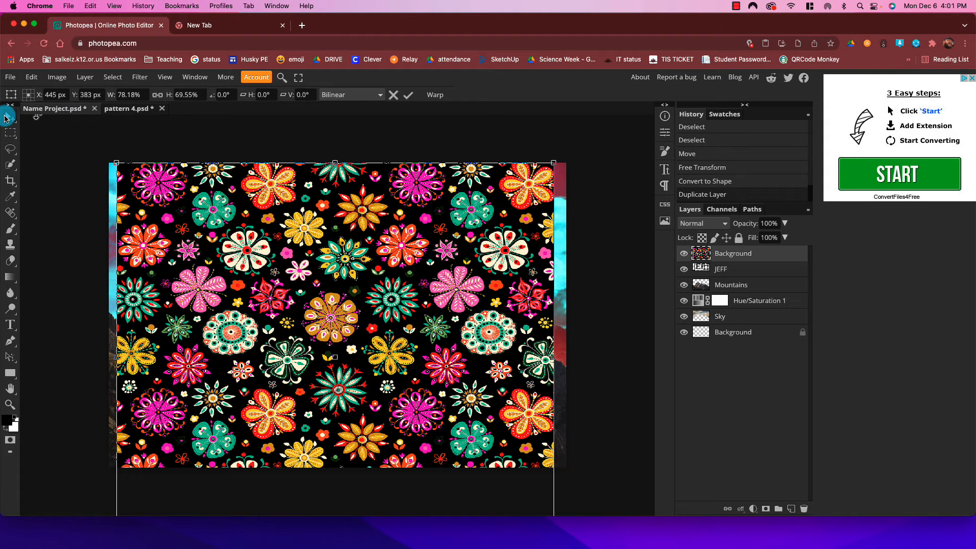
pyautogui.click(6, 117)
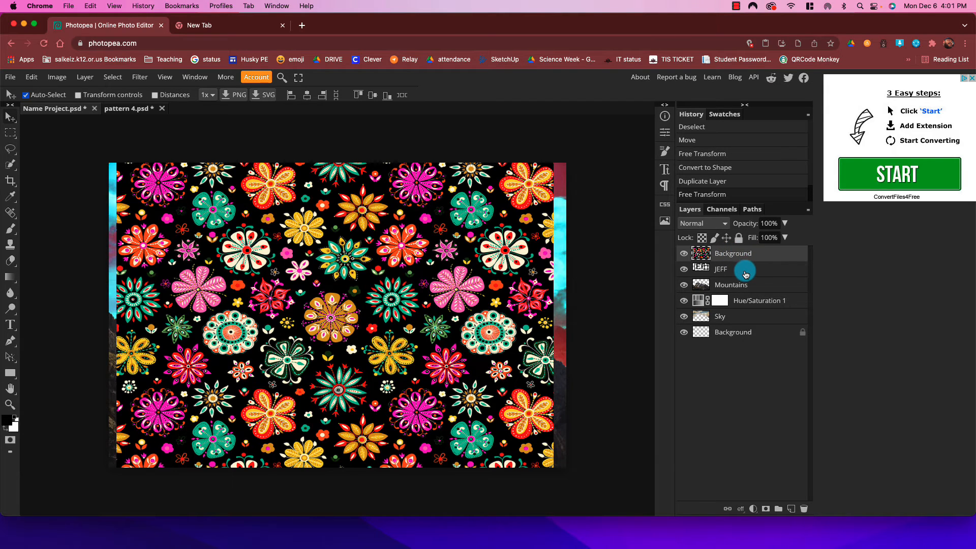
# - Clip the floral pattern layer to the name shape and shift the pattern slightly within the letters
pyautogui.rightClick(754, 259)
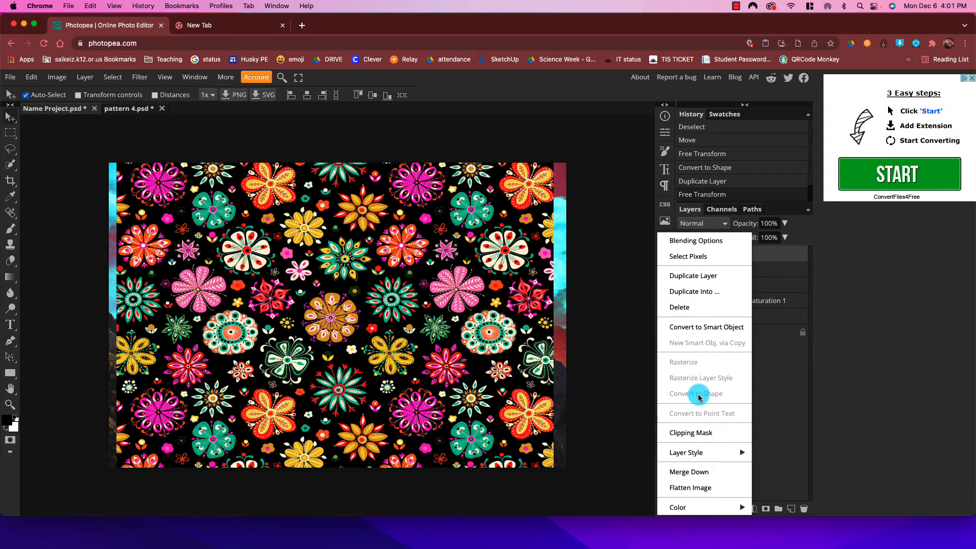
pyautogui.click(703, 438)
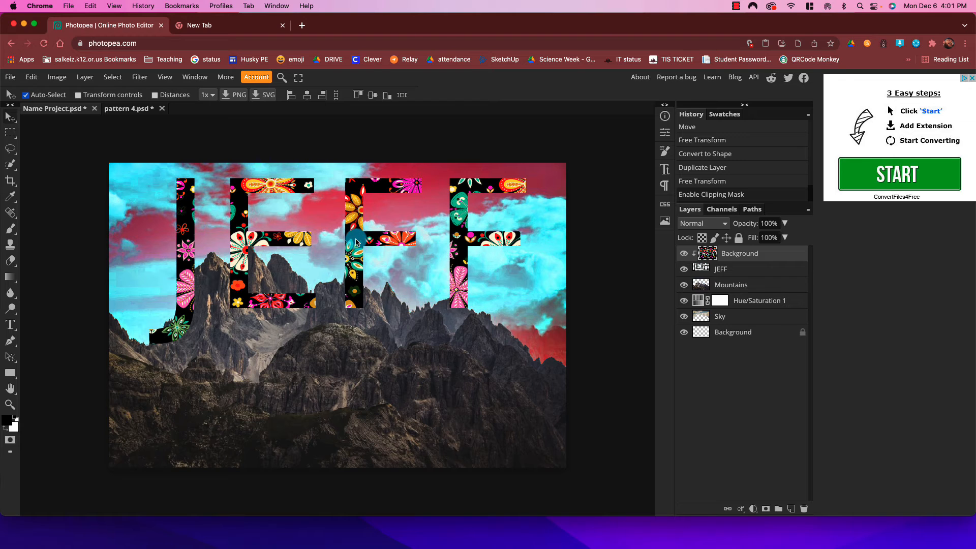
pyautogui.moveTo(356, 242); pyautogui.dragTo(357, 233)
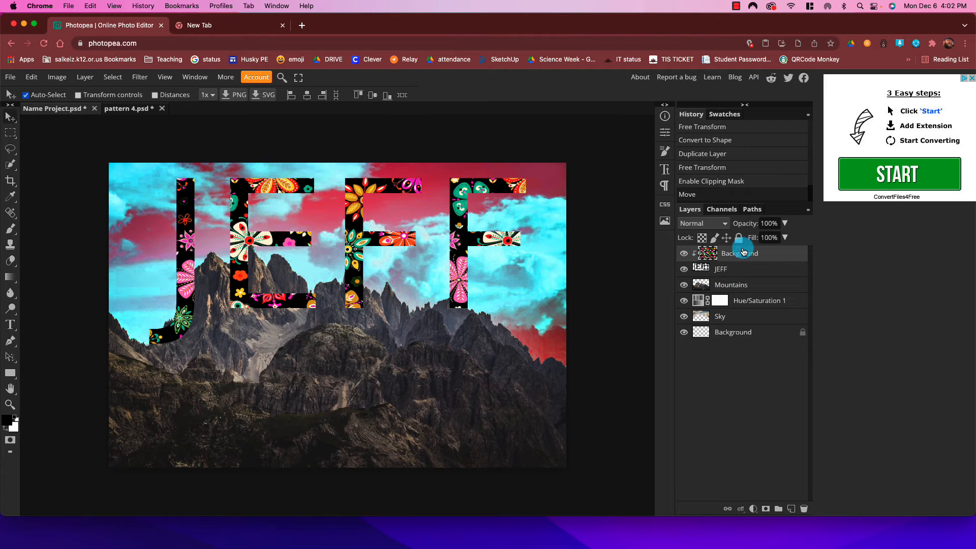
# - Select the clipped pattern and name shape layers together and move them slightly down, overlapping more of the mountains
pyautogui.keyDown('super'); pyautogui.click(743, 270); pyautogui.keyUp('super')
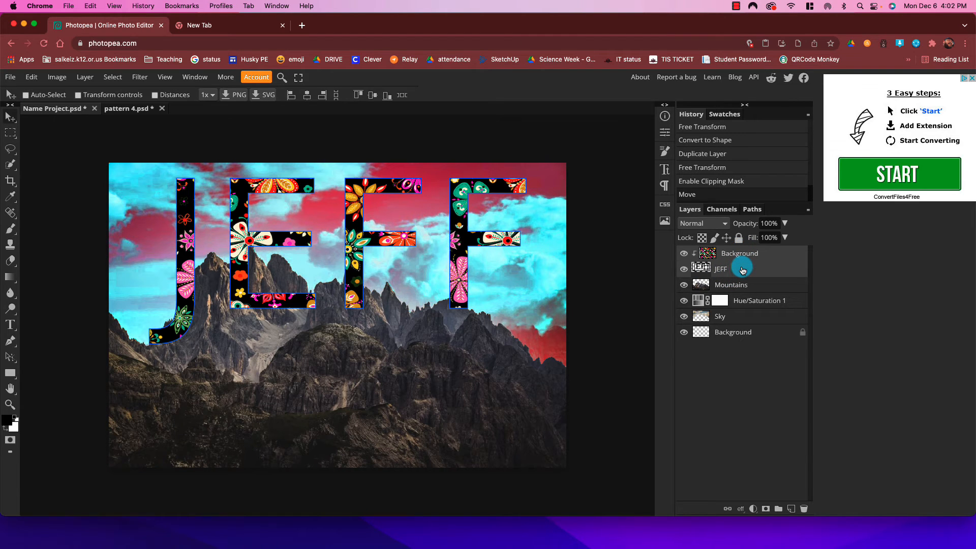
pyautogui.moveTo(479, 240); pyautogui.dragTo(488, 281)
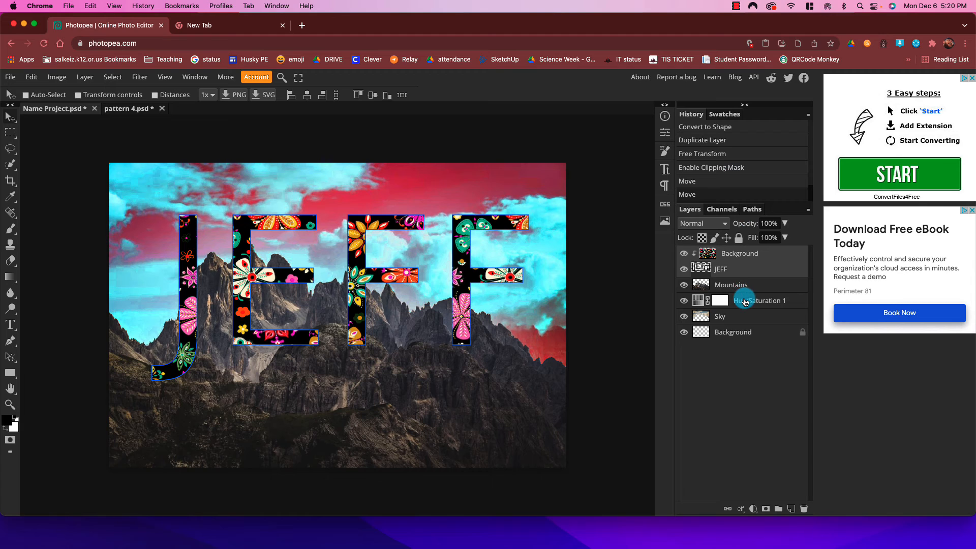
# - Save the project as Name Project.psd in the 01 - LESSON FOLDER folder
pyautogui.click(14, 77)
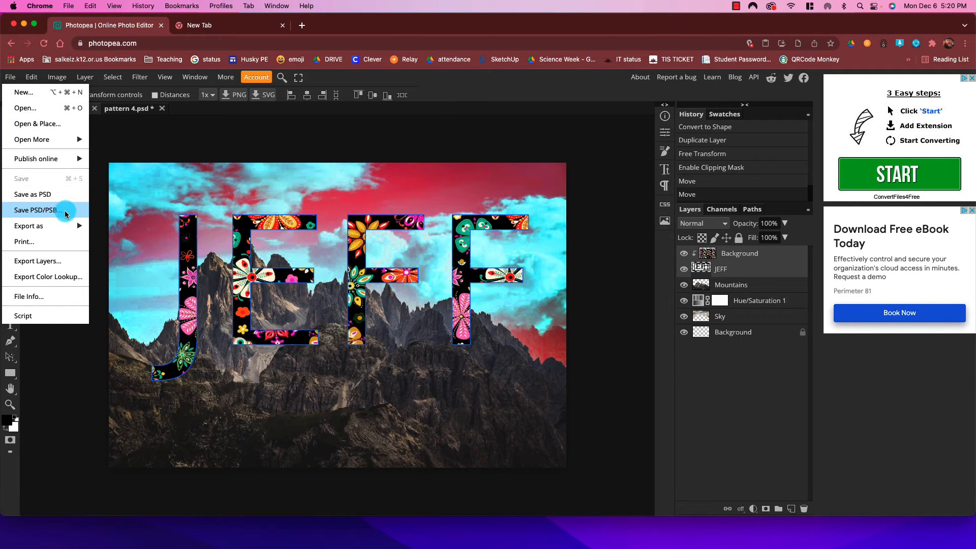
pyautogui.click(39, 197)
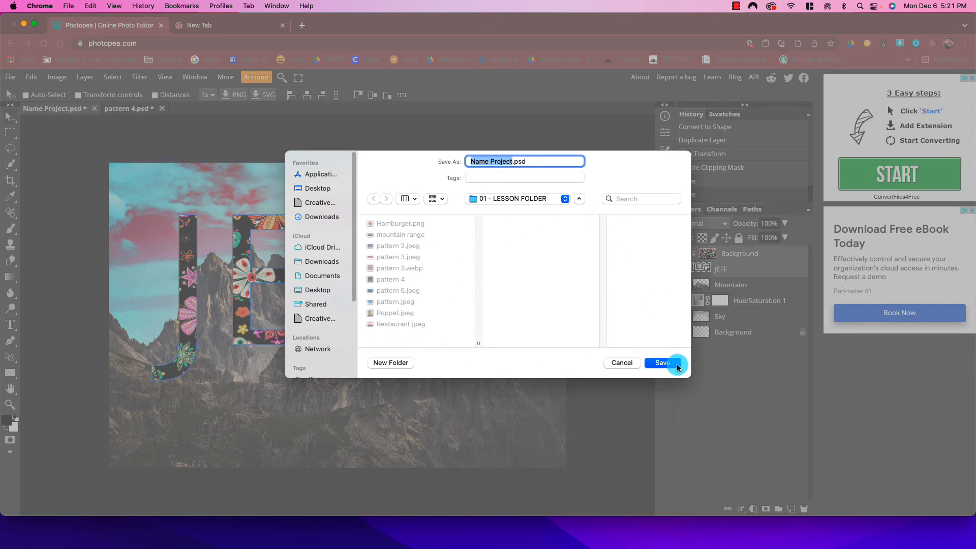
pyautogui.click(662, 362)
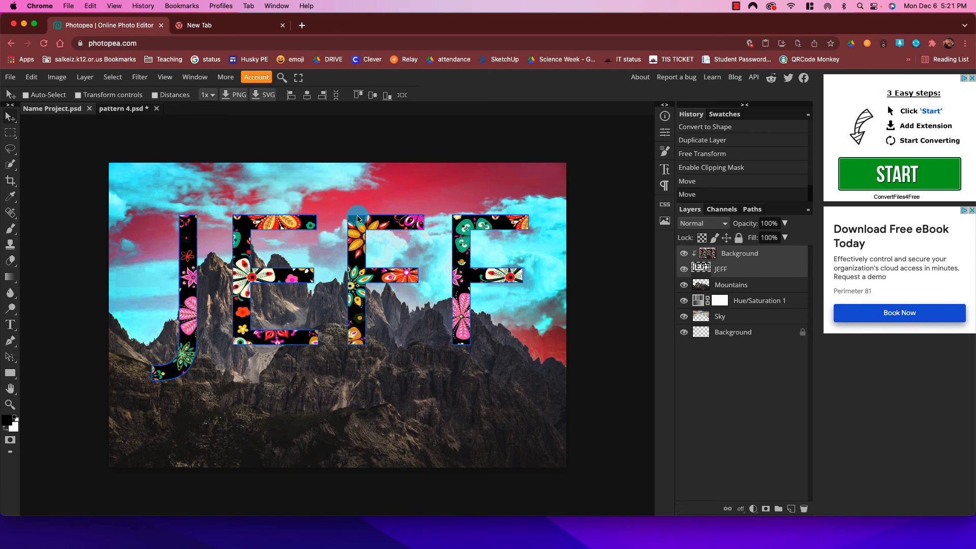
# - Locate Name Project.psd in the lesson folder in Finder and open it in Photoshop, keeping its layers
pyautogui.moveTo(975, 58); pyautogui.dragTo(340, 98)
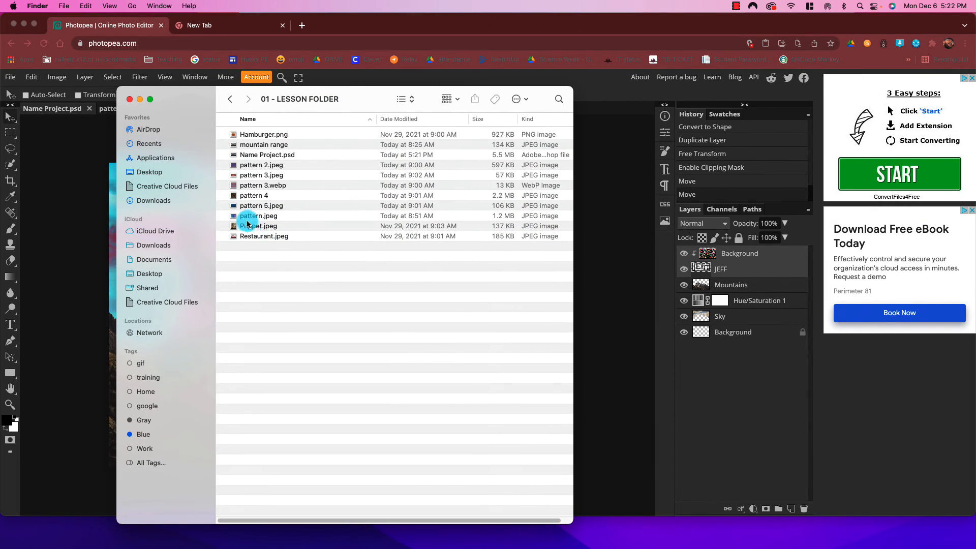
pyautogui.click(252, 154)
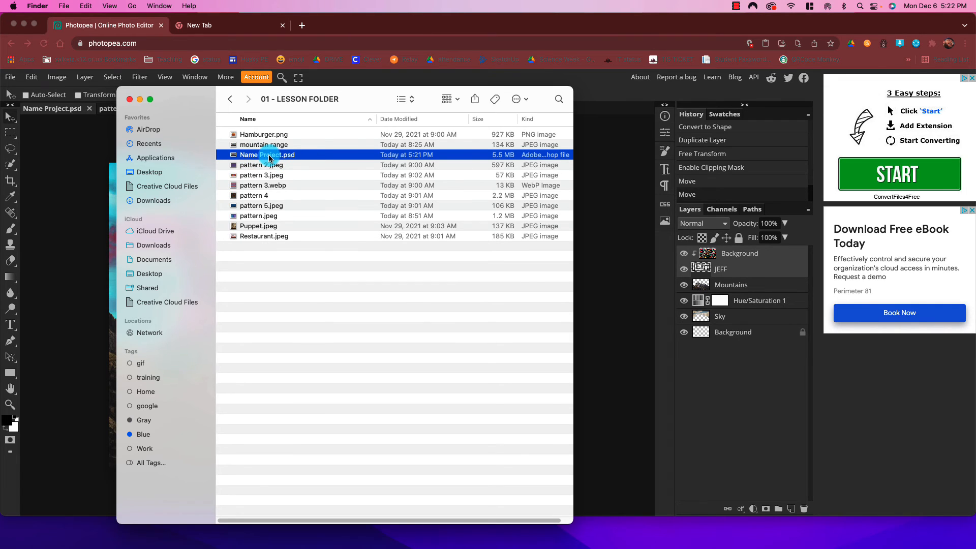
pyautogui.press('space')
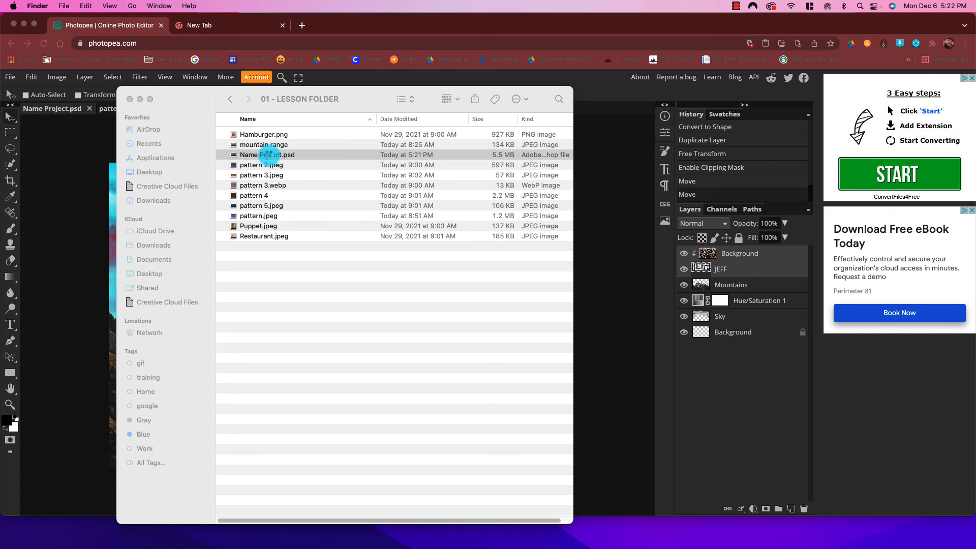
pyautogui.doubleClick(269, 155)
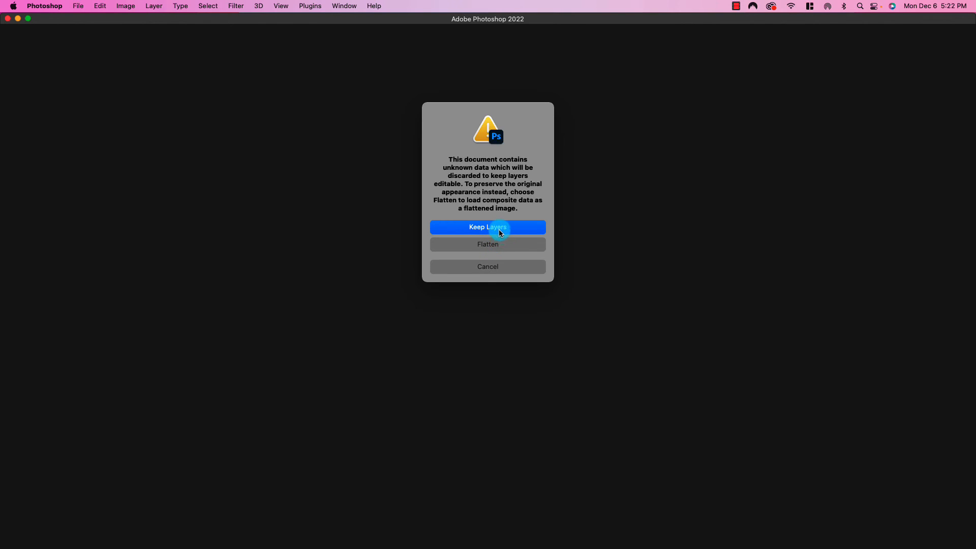
pyautogui.click(497, 230)
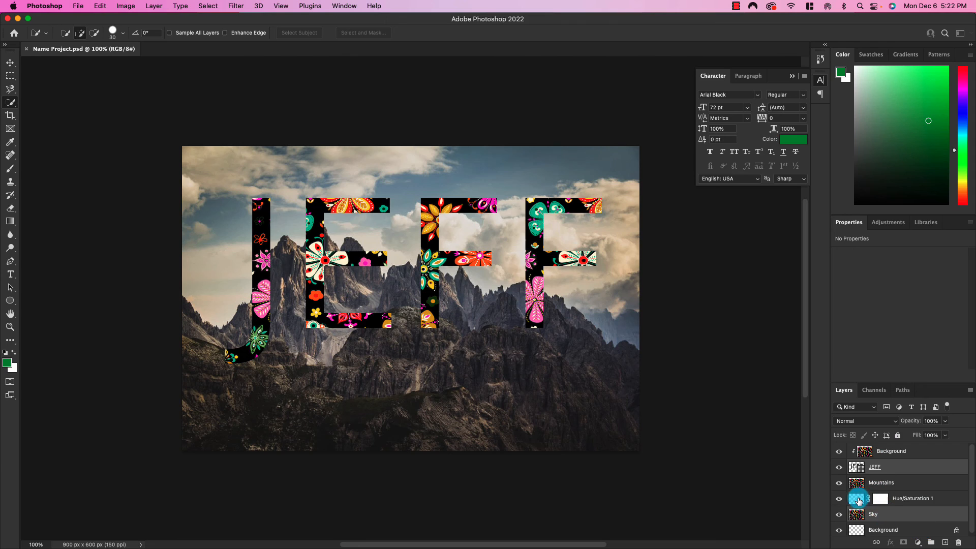
# - Review the layer stack and examine the Sky layer by hiding and showing it
pyautogui.scroll(-1, 941, 511)
pyautogui.scroll(1, 916, 513)
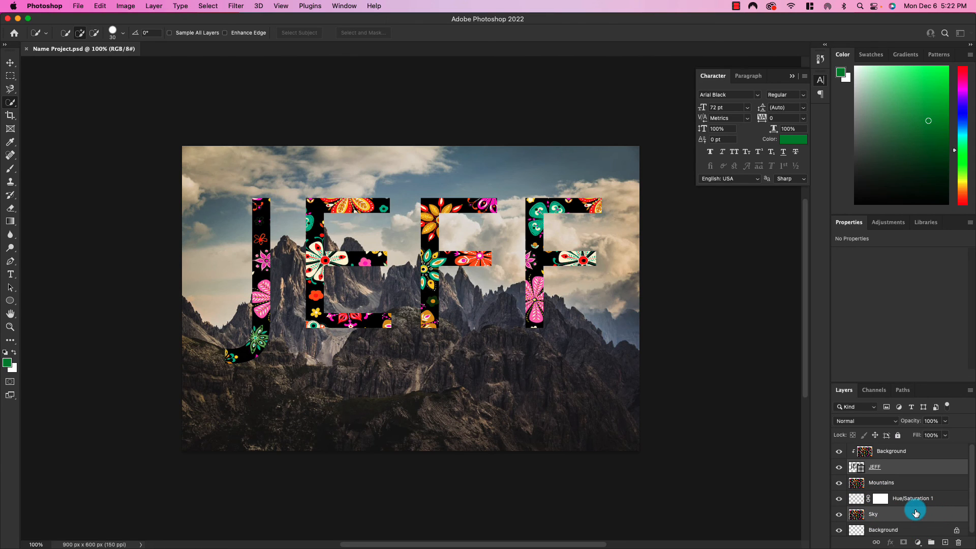
pyautogui.scroll(-1, 914, 512)
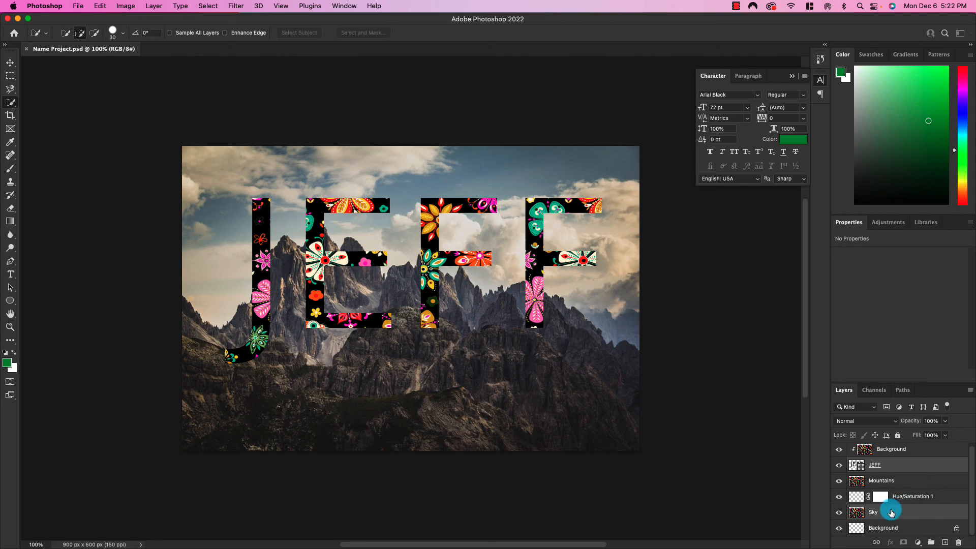
pyautogui.click(907, 517)
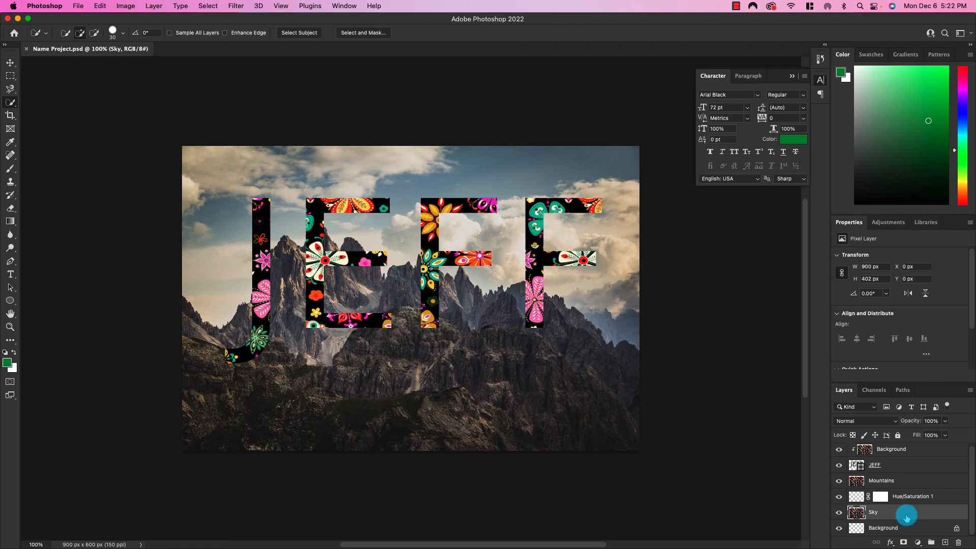
pyautogui.click(838, 513)
pyautogui.click(838, 513)
pyautogui.click(838, 513)
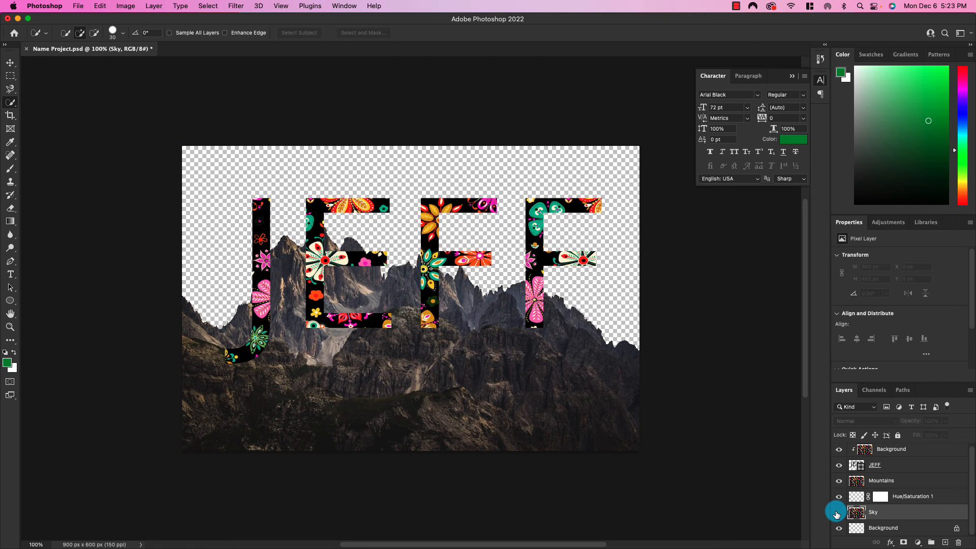
pyautogui.click(839, 513)
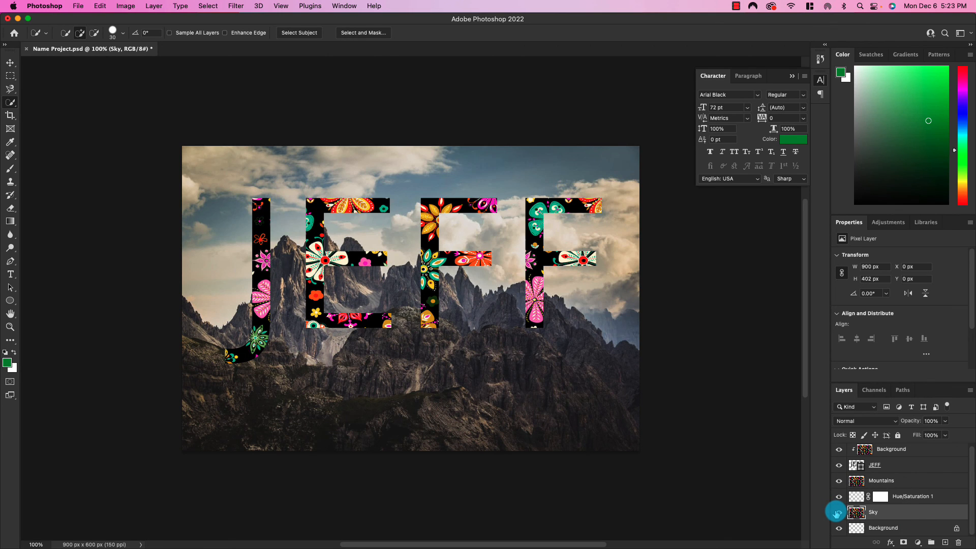
# - Examine the Mountains layer and the clipped floral pattern layer by hiding and showing each one
pyautogui.click(839, 480)
pyautogui.click(840, 481)
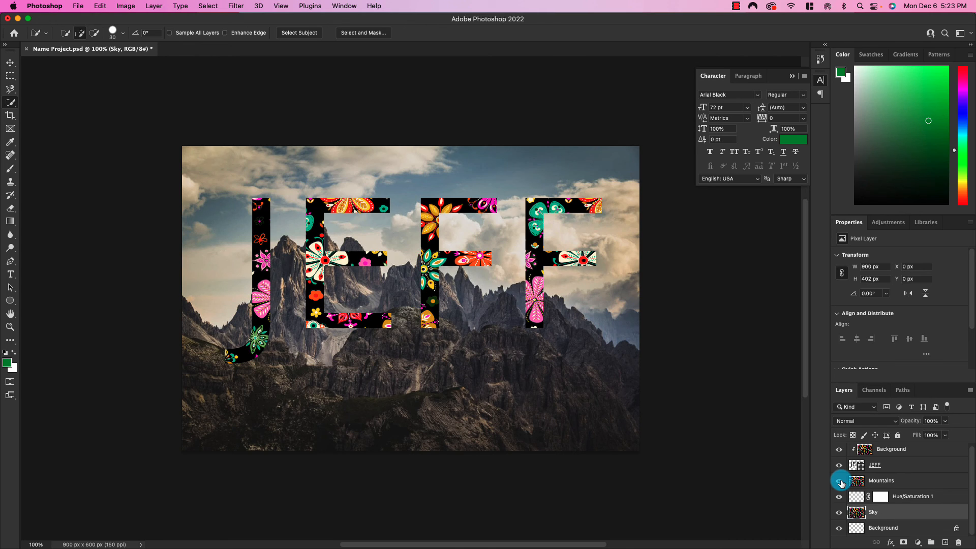
pyautogui.click(840, 450)
pyautogui.click(839, 449)
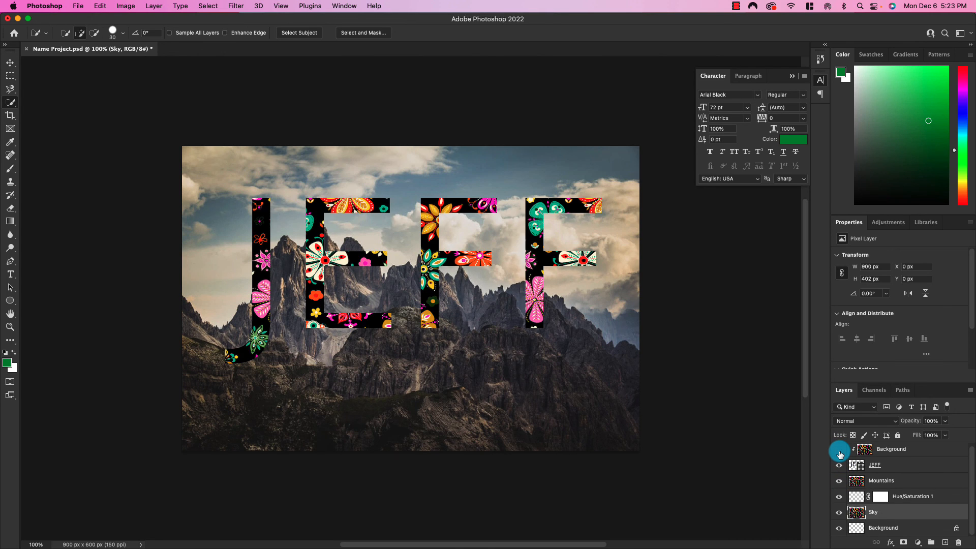
pyautogui.click(840, 450)
pyautogui.click(840, 450)
pyautogui.click(840, 450)
pyautogui.click(840, 451)
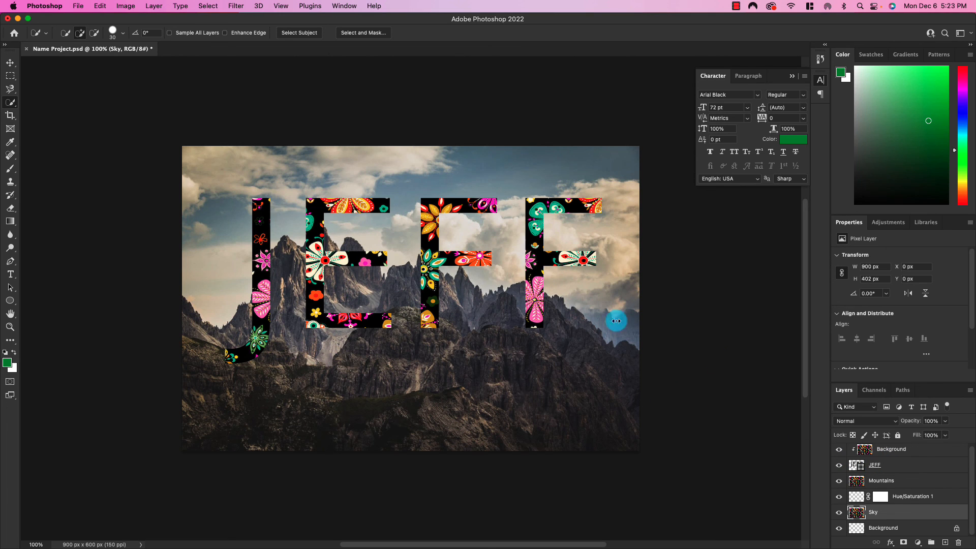
# - Select the clipped floral pattern layer and move it with the Move tool to X 0 px, Y 46 px
pyautogui.click(928, 454)
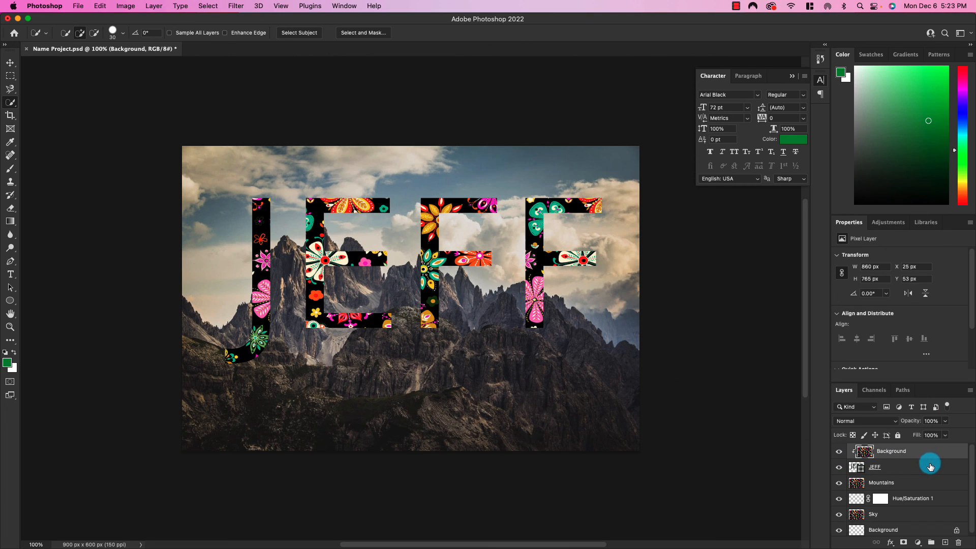
pyautogui.press('alt+super+a')
pyautogui.click(928, 454)
pyautogui.click(918, 468)
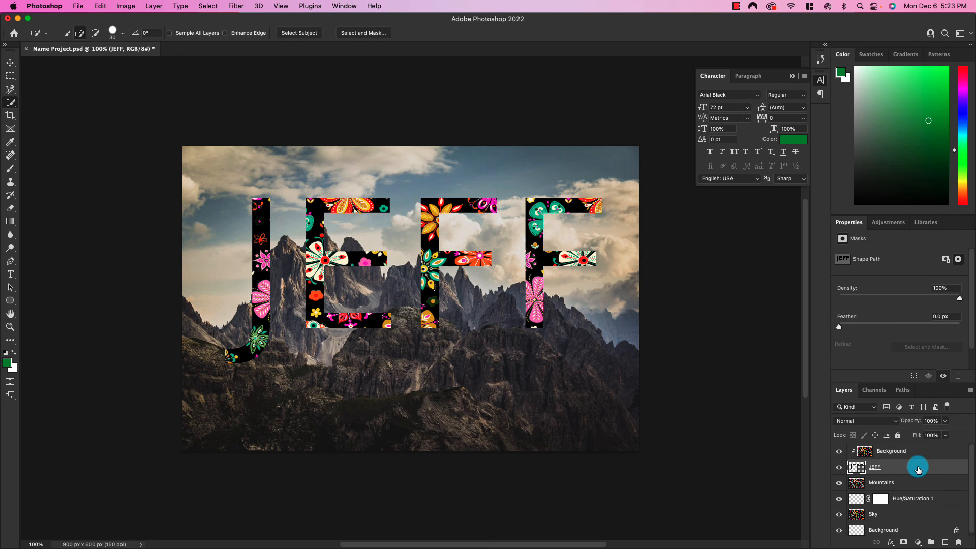
pyautogui.click(919, 452)
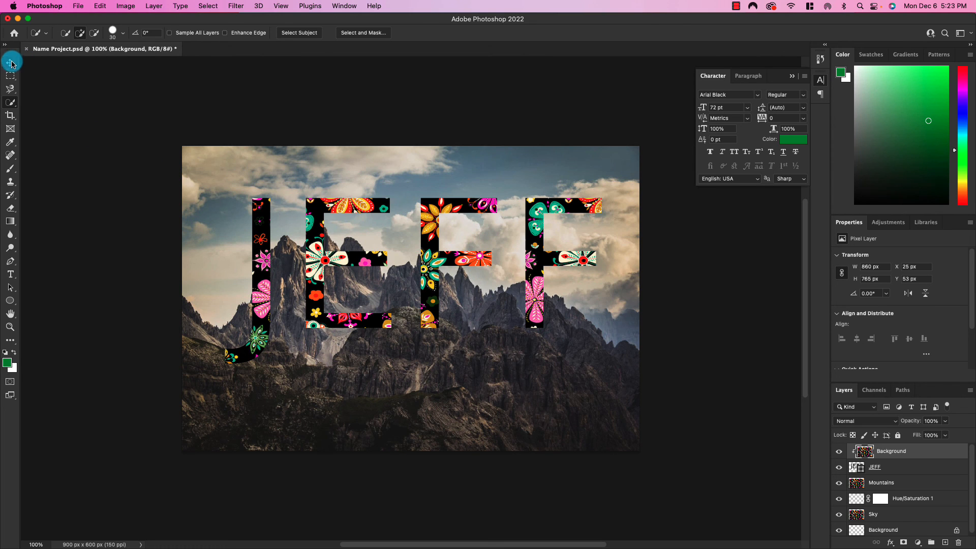
pyautogui.press('v')
pyautogui.moveTo(317, 252)
pyautogui.mouseDown()
pyautogui.moveTo(330, 275)
pyautogui.moveTo(308, 260)
pyautogui.mouseUp()
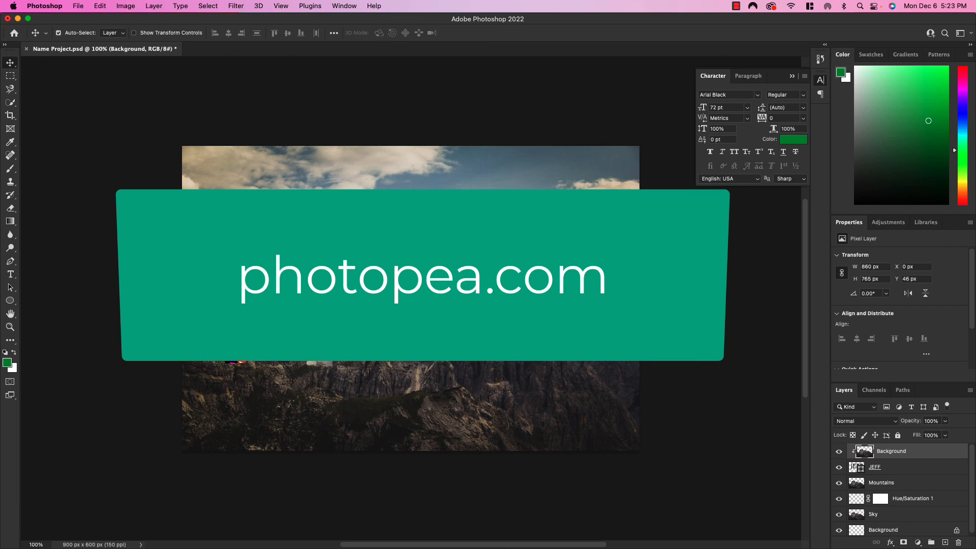